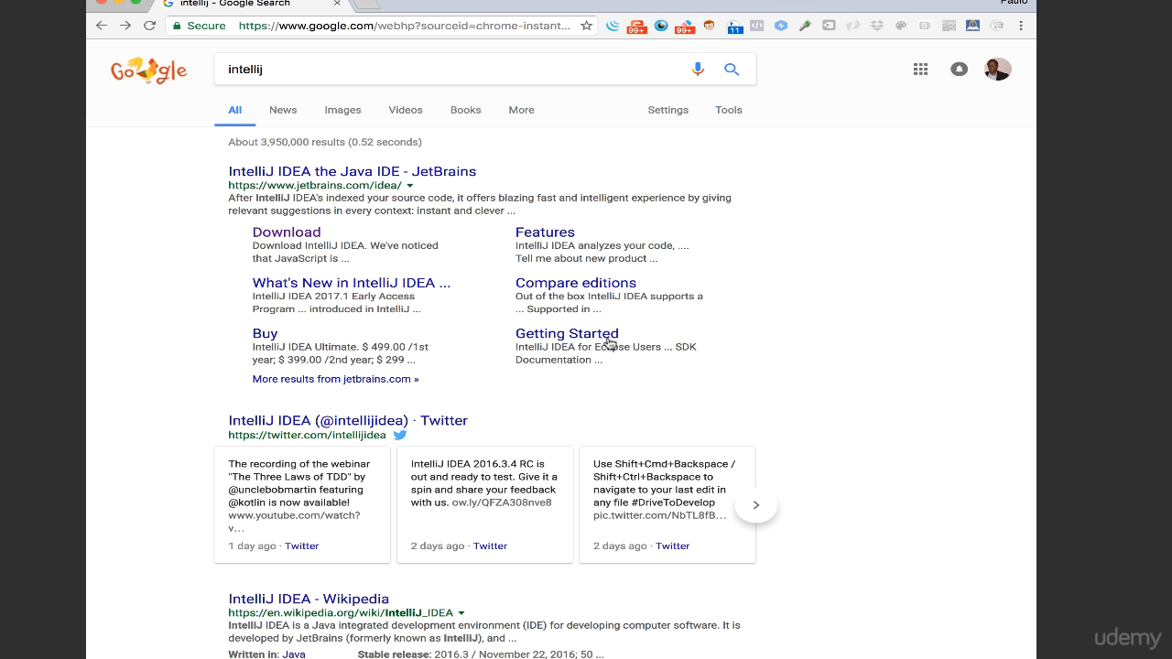
# - Open the IntelliJ IDEA download page from the search results for intellij
pyautogui.click(244, 67)
pyautogui.doubleClick(244, 68)
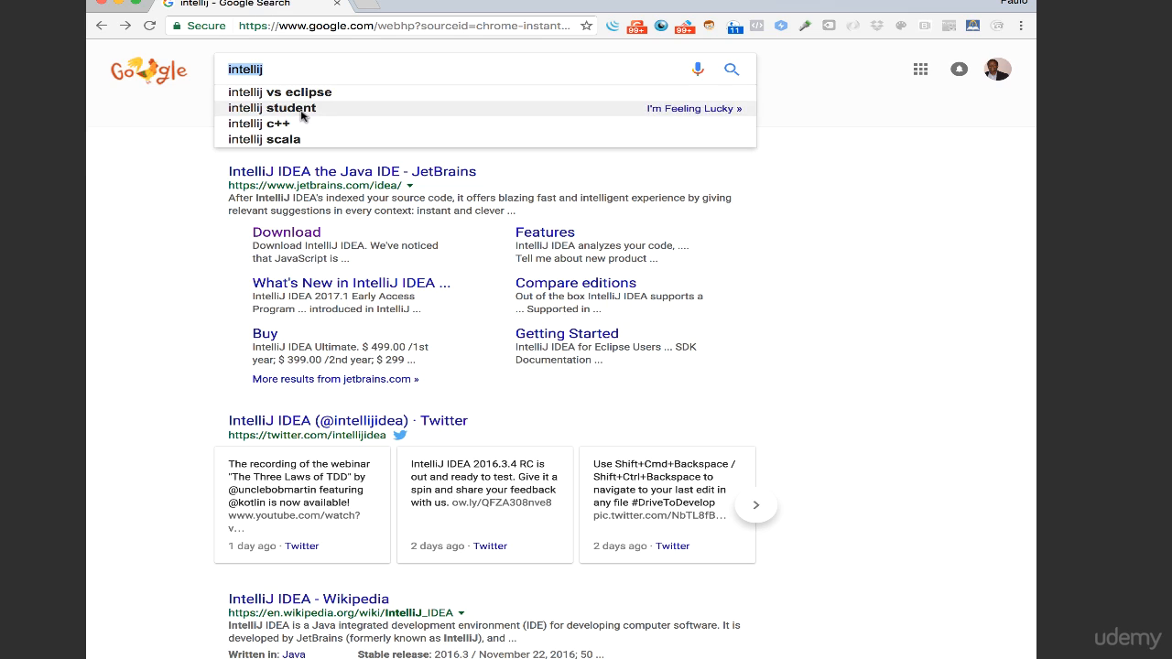
pyautogui.click(159, 164)
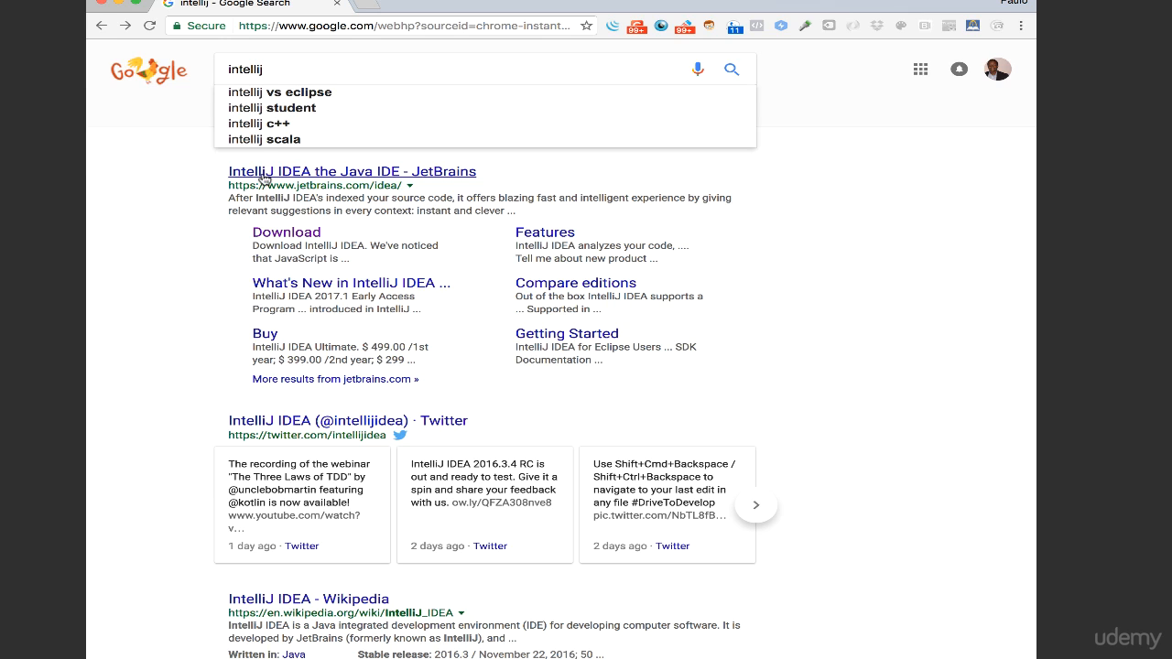
pyautogui.click(280, 234)
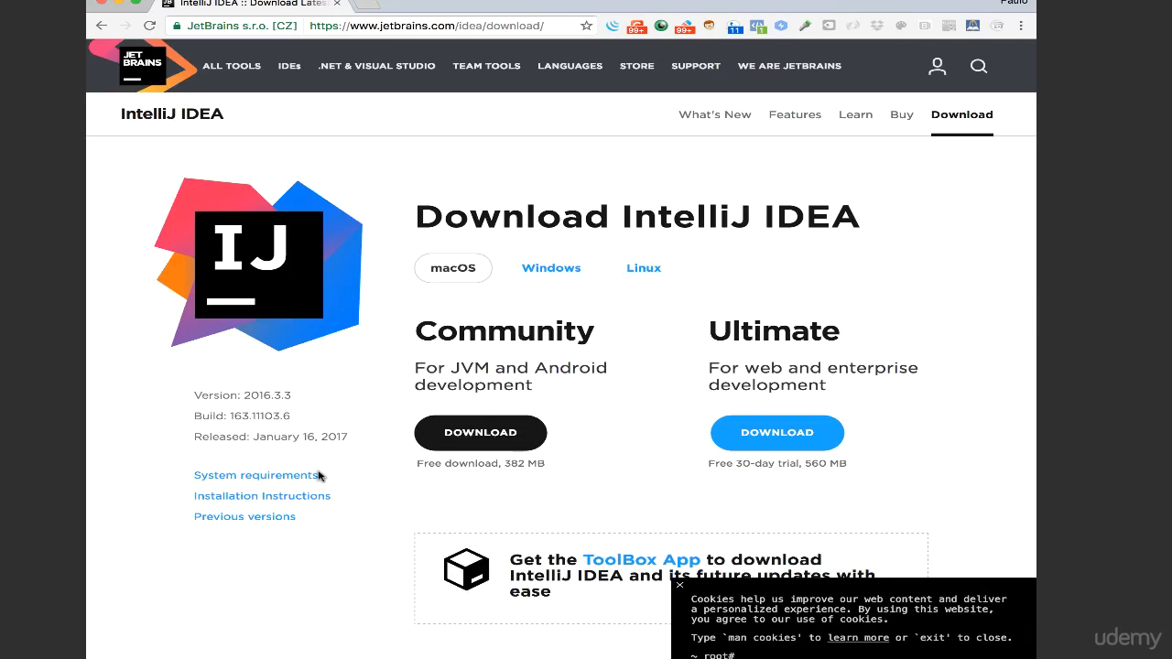
# - Examine the Linux download options and the feature comparison between the Community and Ultimate editions
pyautogui.scroll(-3, 319, 475)
pyautogui.scroll(3, 319, 476)
pyautogui.click(645, 275)
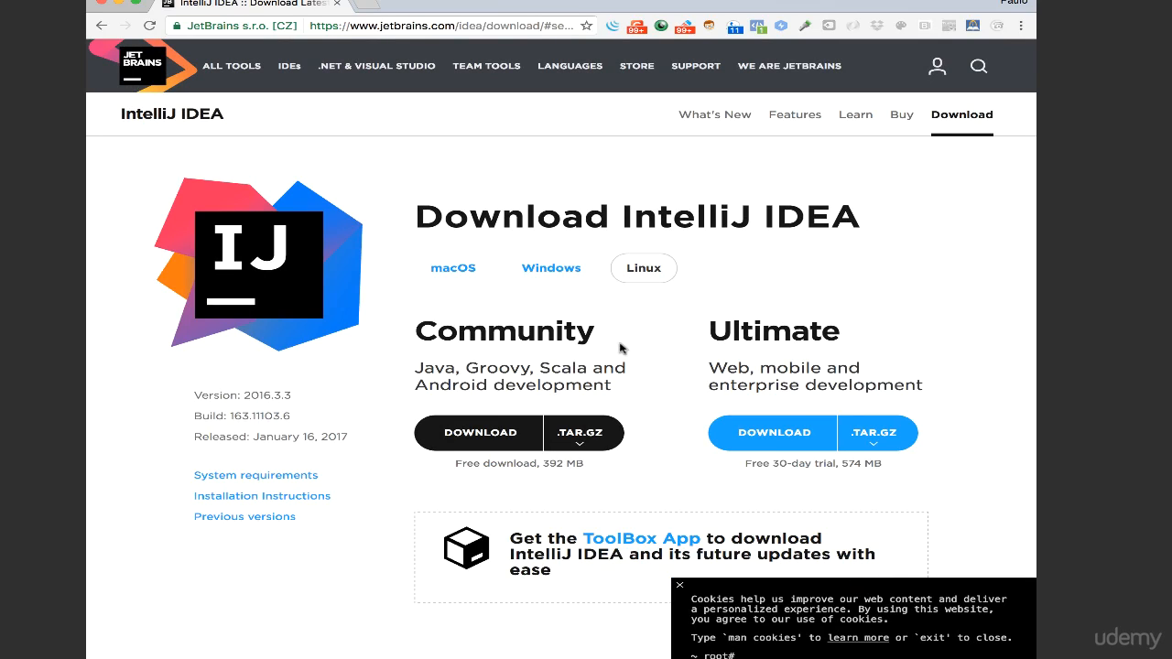
pyautogui.scroll(-5, 506, 499)
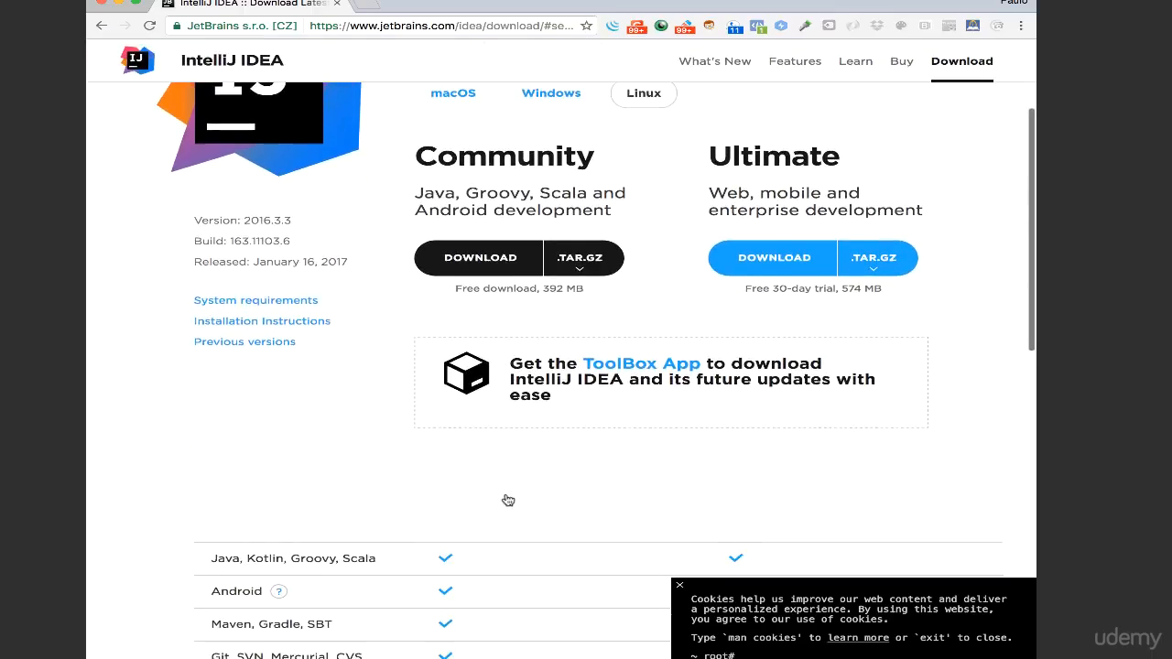
pyautogui.scroll(4, 507, 500)
pyautogui.scroll(1, 507, 499)
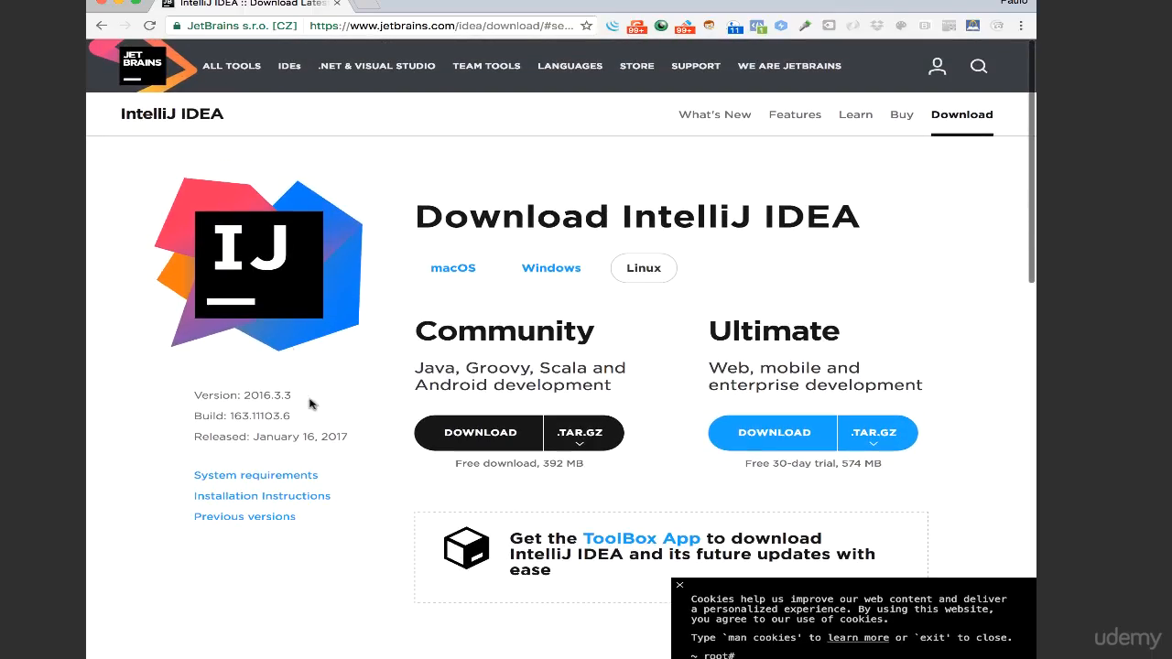
pyautogui.scroll(-5, 320, 494)
pyautogui.scroll(-5, 332, 582)
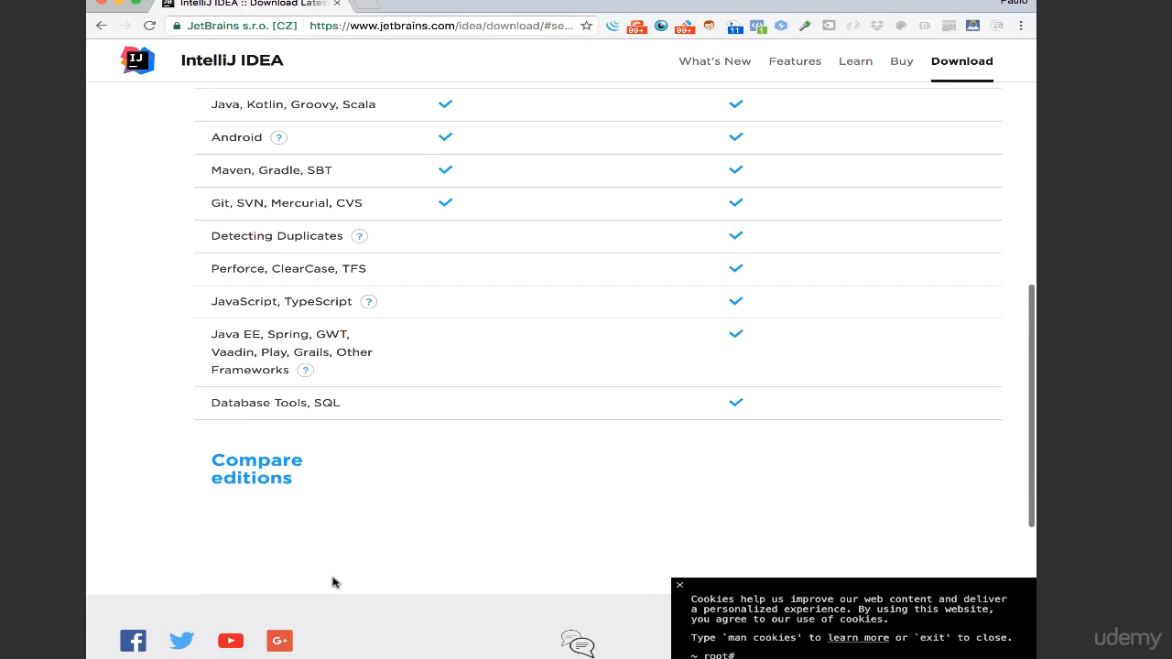
pyautogui.scroll(4, 332, 582)
pyautogui.scroll(10, 455, 361)
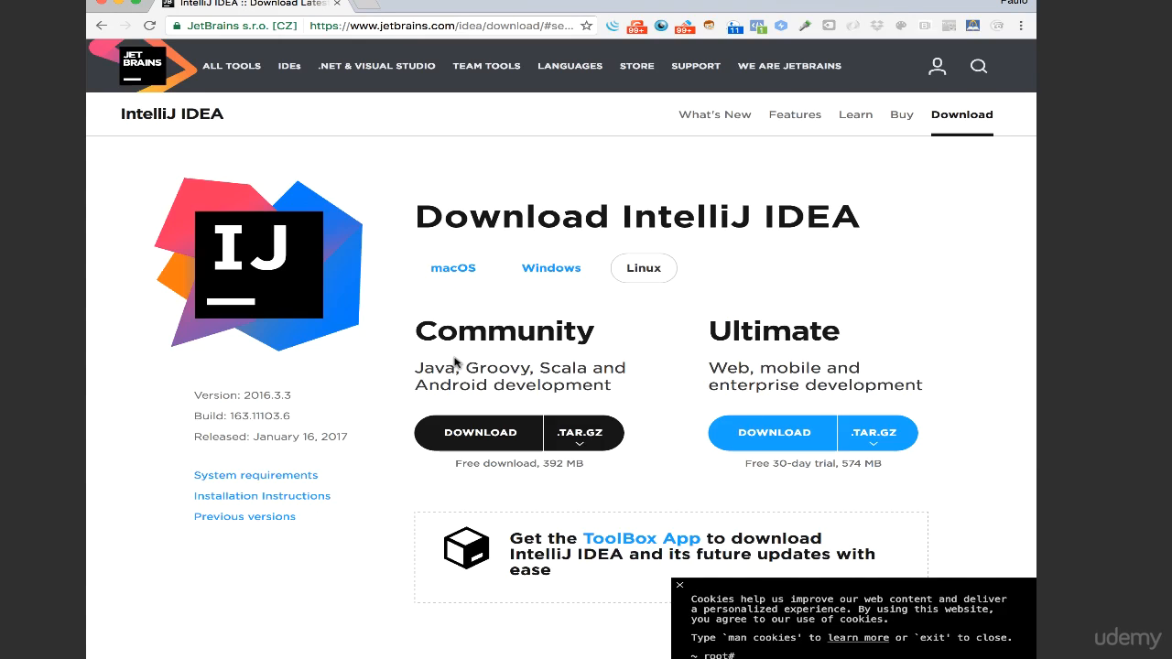
pyautogui.scroll(-1, 364, 499)
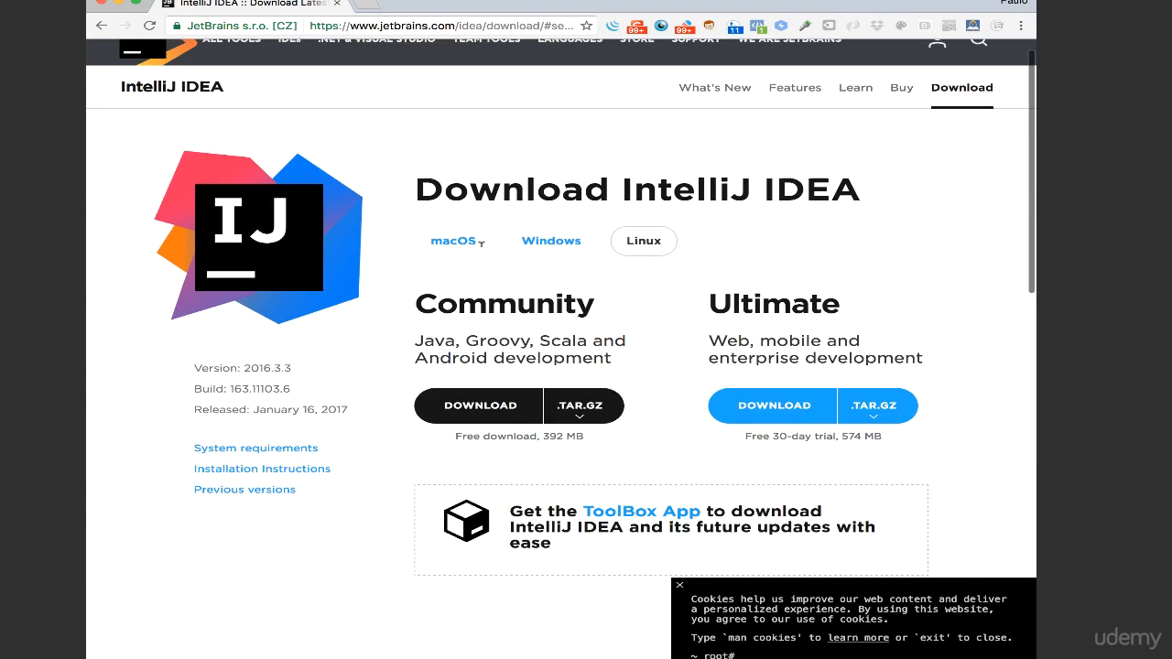
# - Download the Community edition for macOS and copy IntelliJ IDEA CE from its disk image into the Applications folder
pyautogui.click(456, 242)
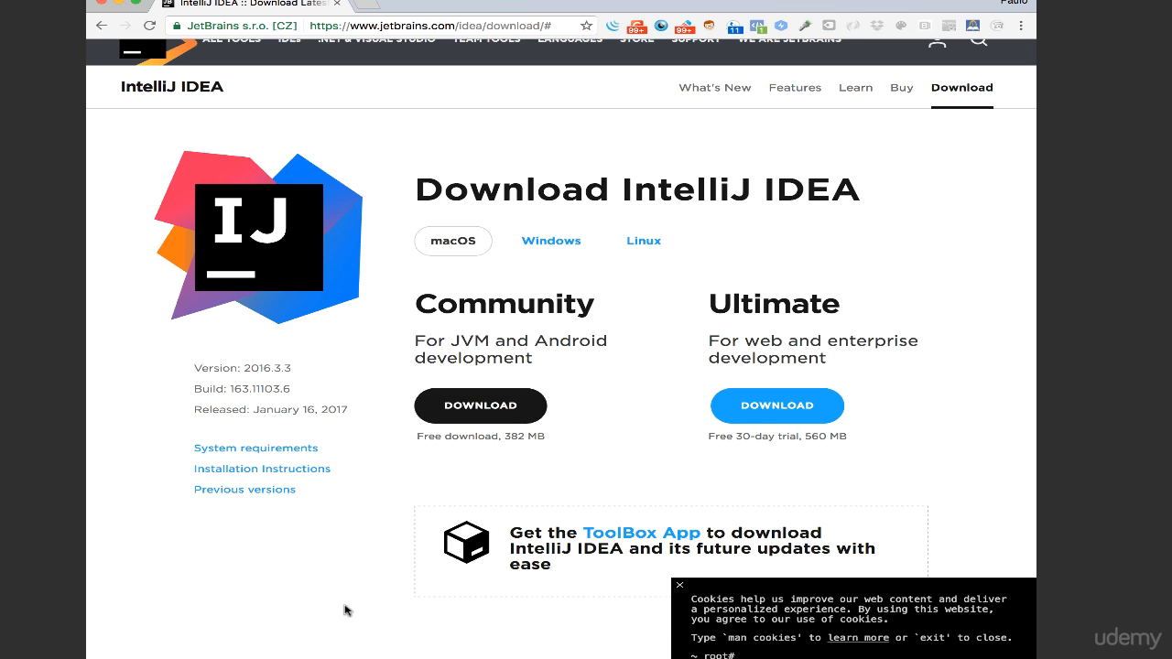
pyautogui.click(460, 407)
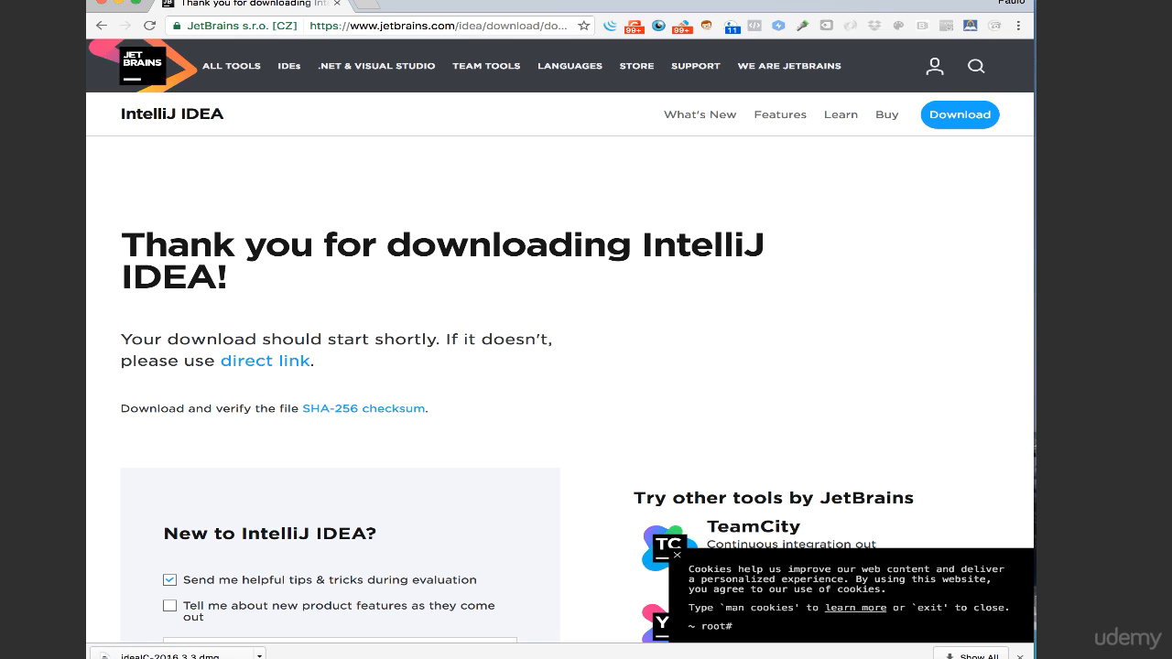
pyautogui.click(162, 656)
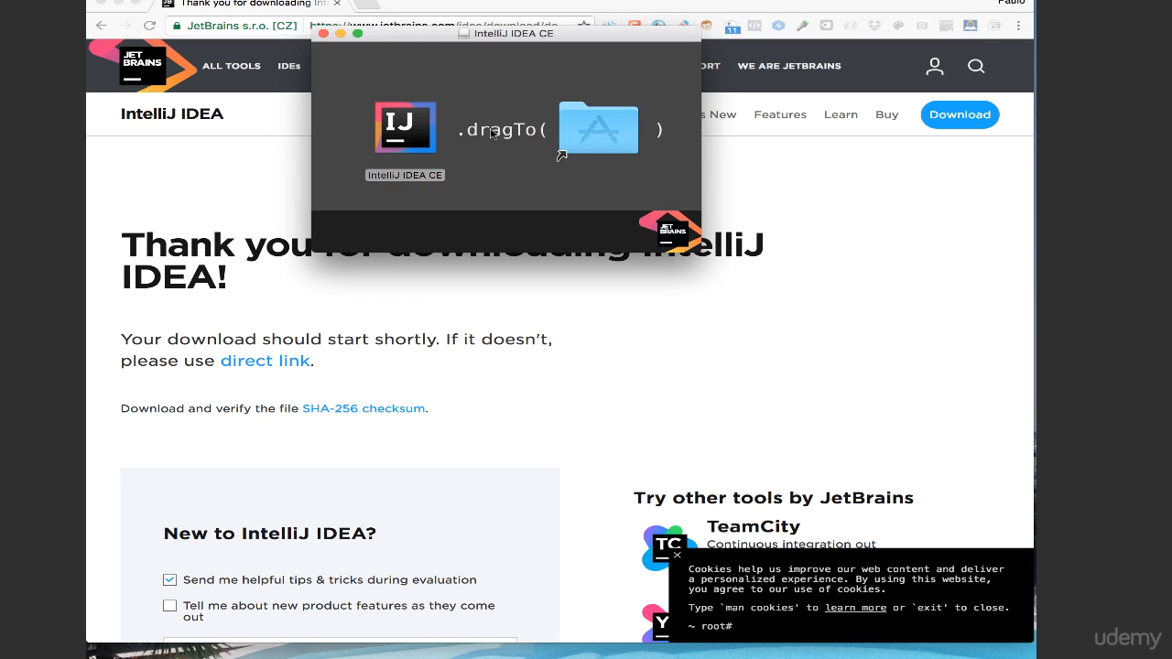
pyautogui.moveTo(406, 128); pyautogui.dragTo(610, 129)
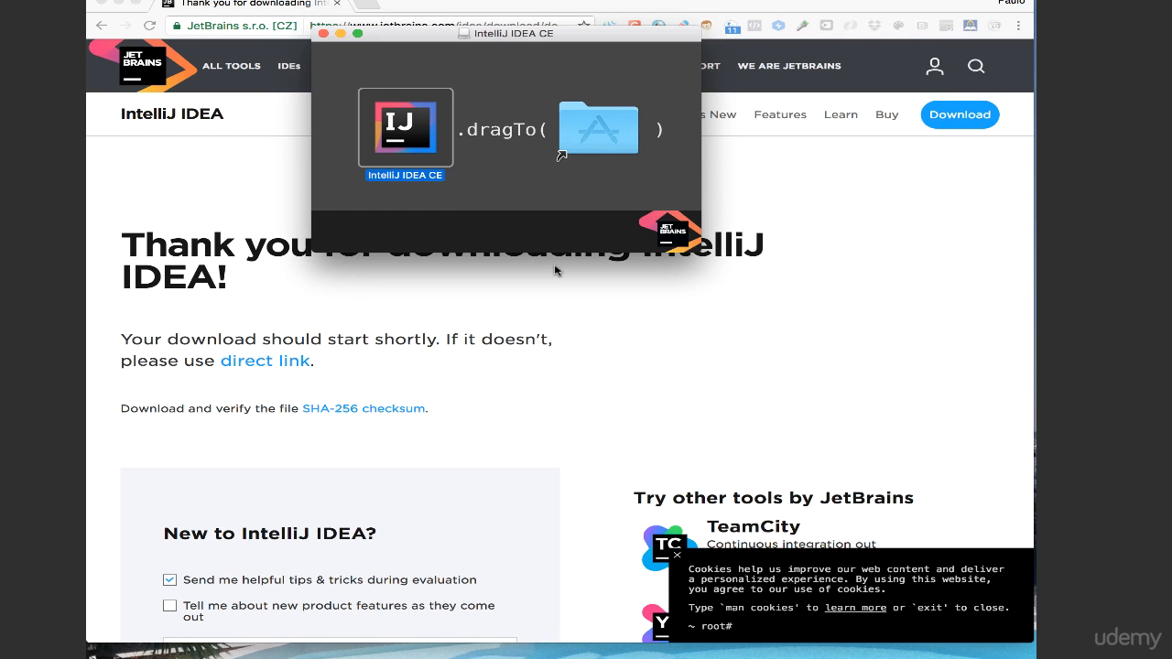
# - Launch IntelliJ IDEA CE from the Applications folder, allowing the downloaded application to open, and close the folder window
pyautogui.doubleClick(597, 131)
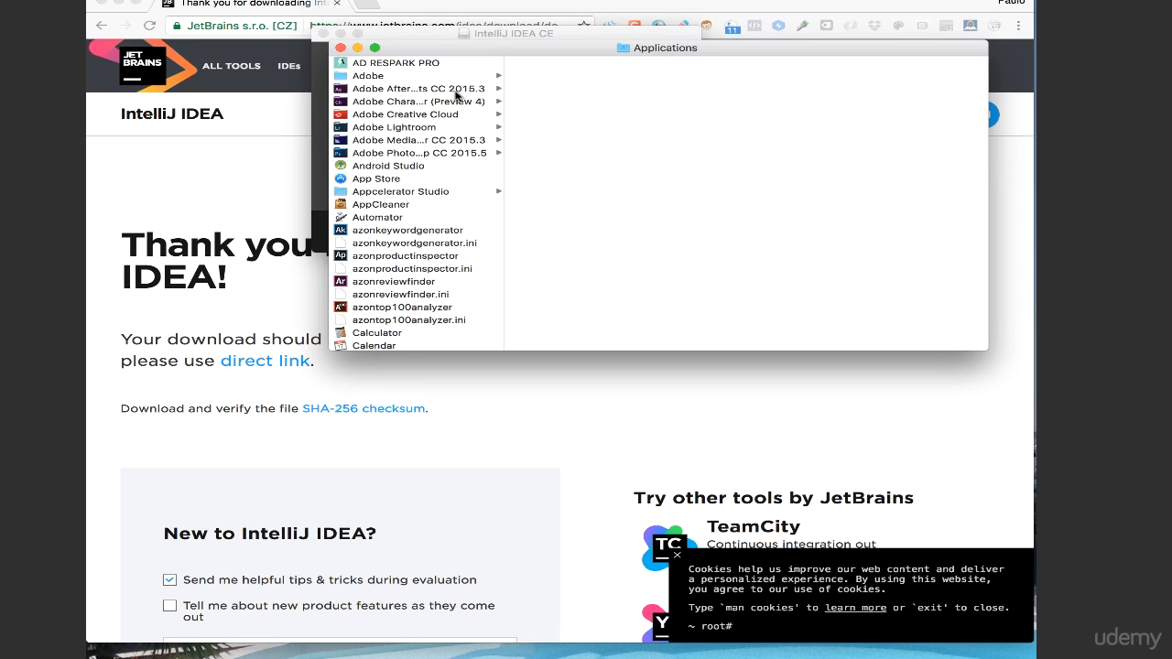
pyautogui.press('i')
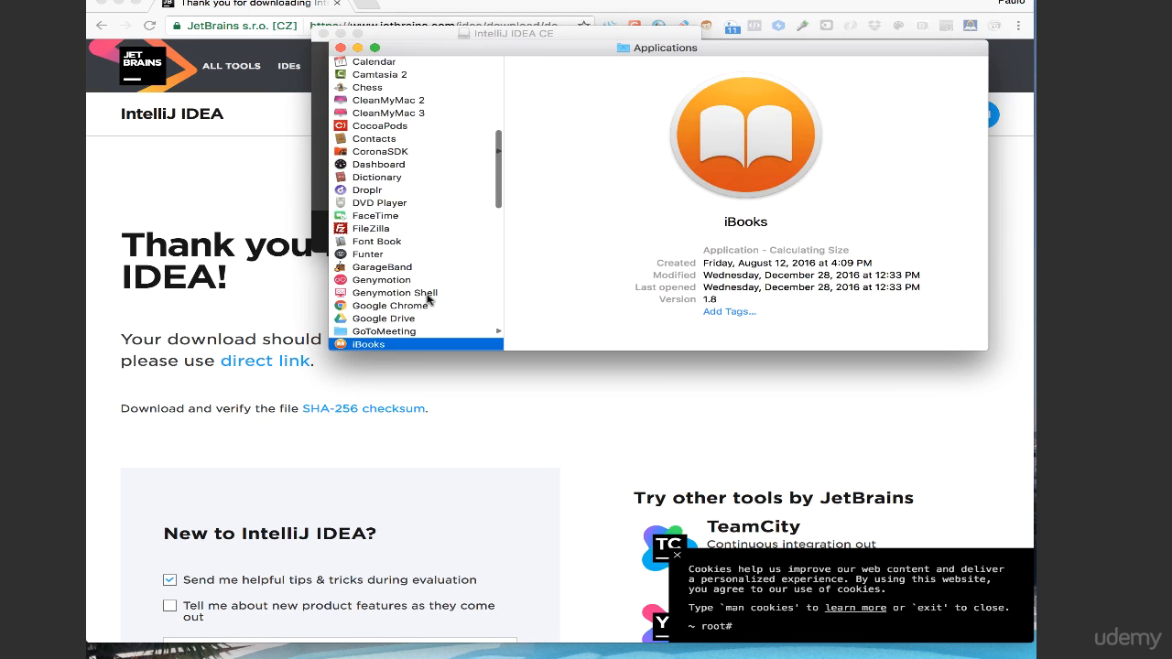
pyautogui.scroll(-3, 428, 299)
pyautogui.click(383, 284)
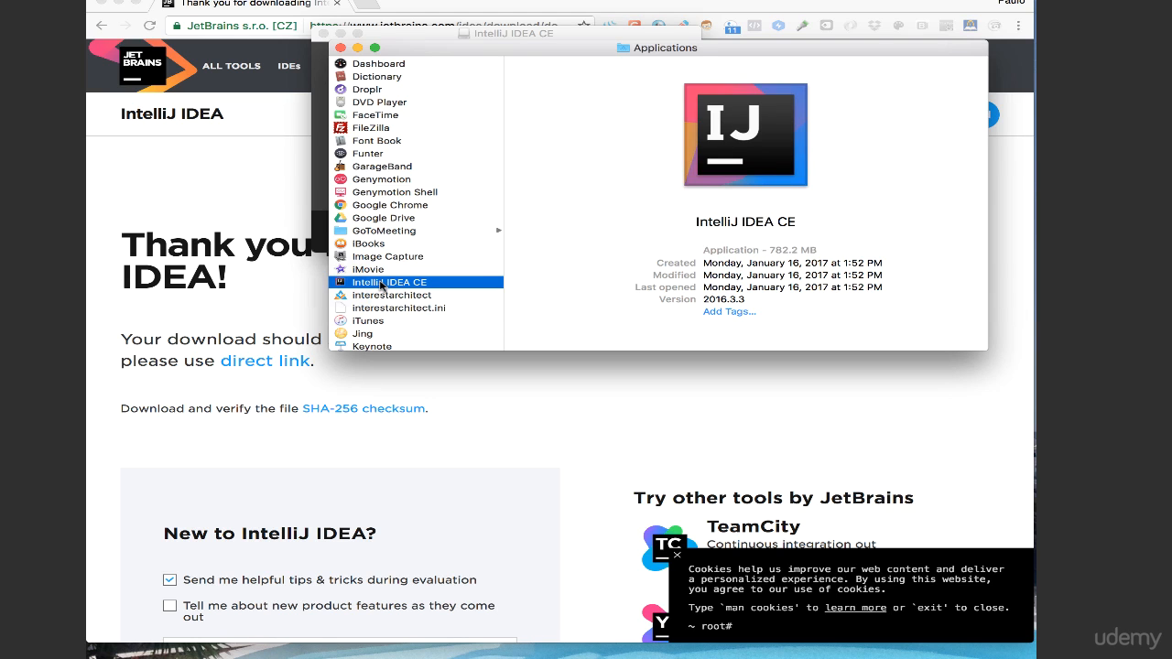
pyautogui.doubleClick(381, 284)
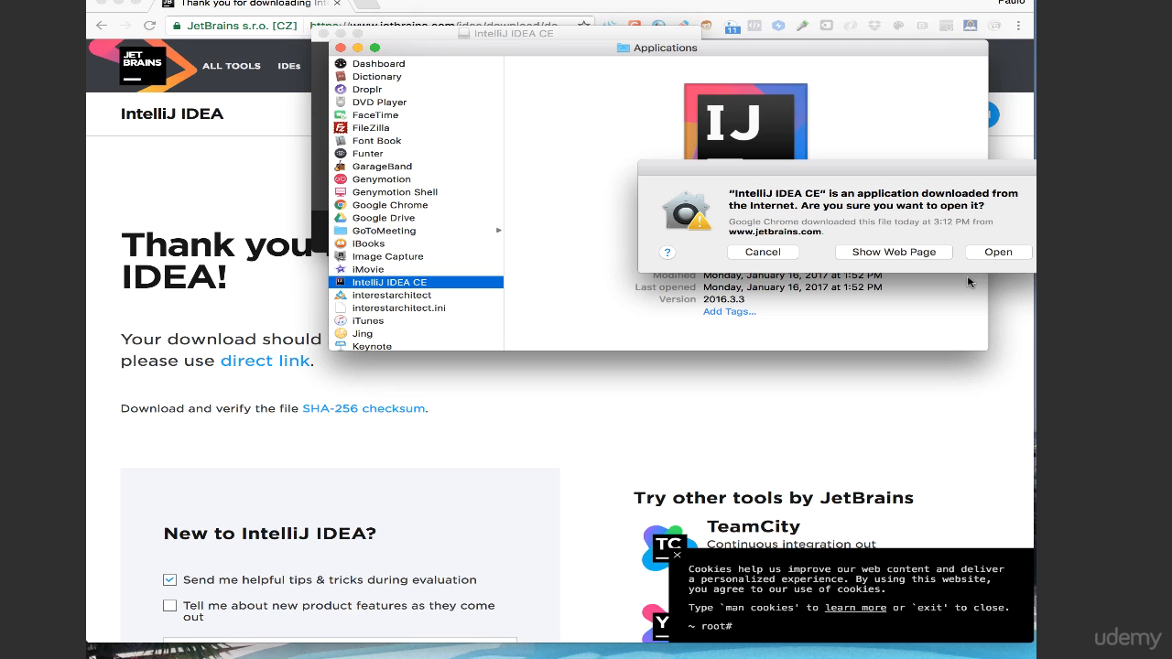
pyautogui.click(1007, 253)
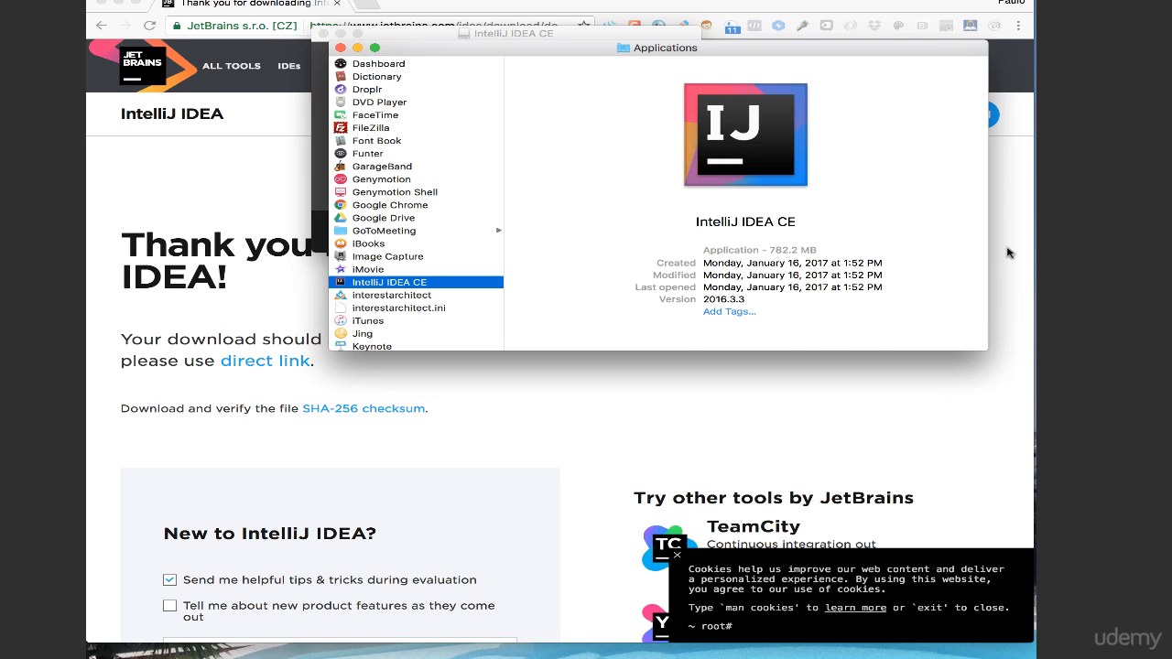
pyautogui.click(341, 48)
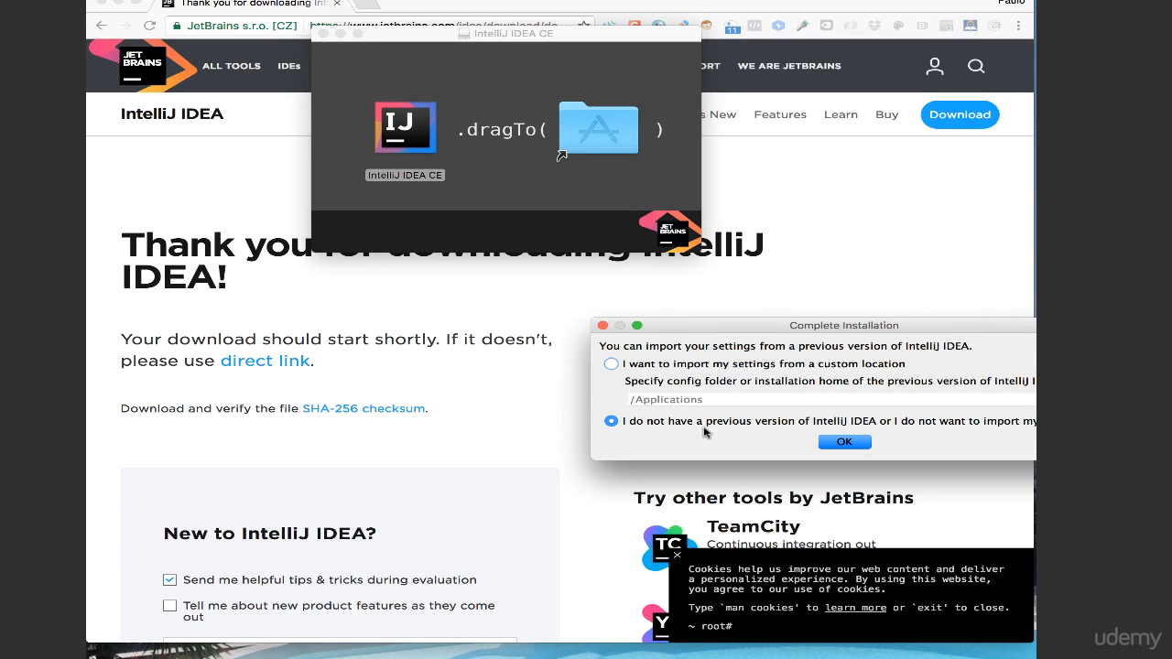
# - Complete the installation without importing previous settings and accept the JetBrains Privacy Policy
pyautogui.click(842, 442)
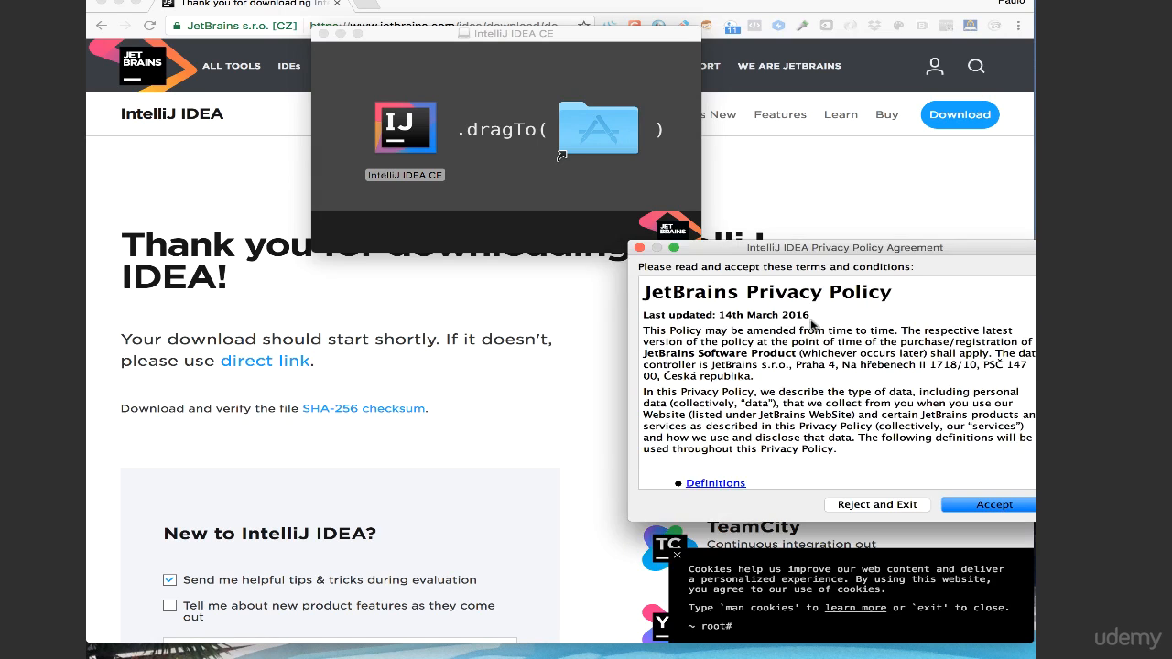
pyautogui.moveTo(839, 243); pyautogui.dragTo(701, 236)
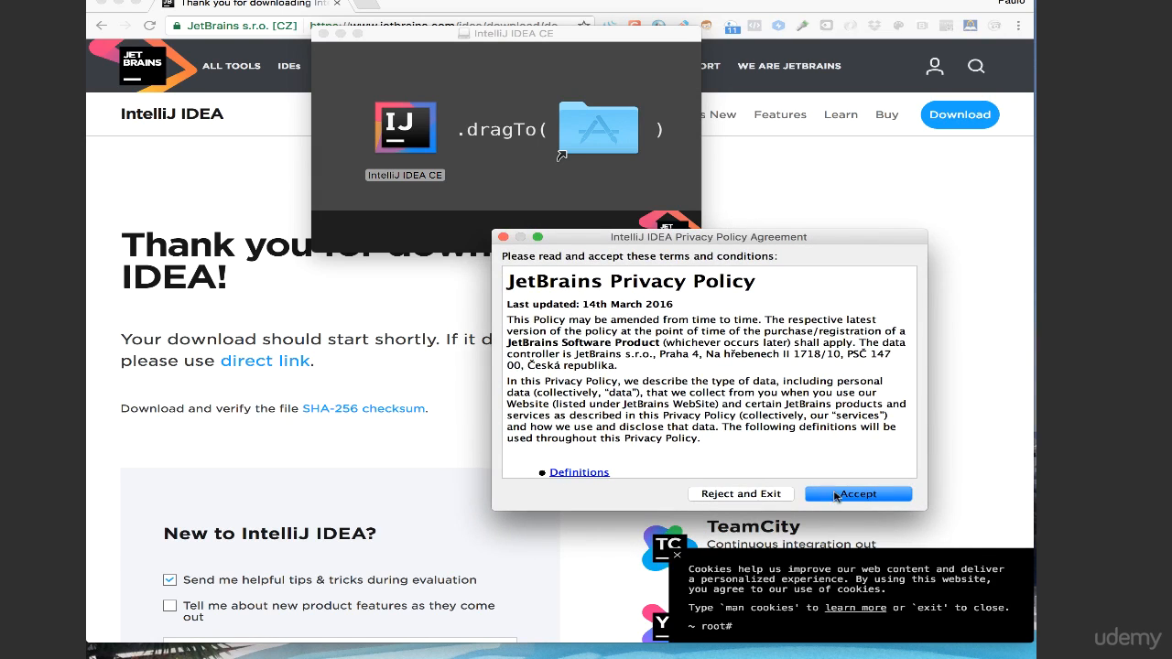
pyautogui.click(865, 497)
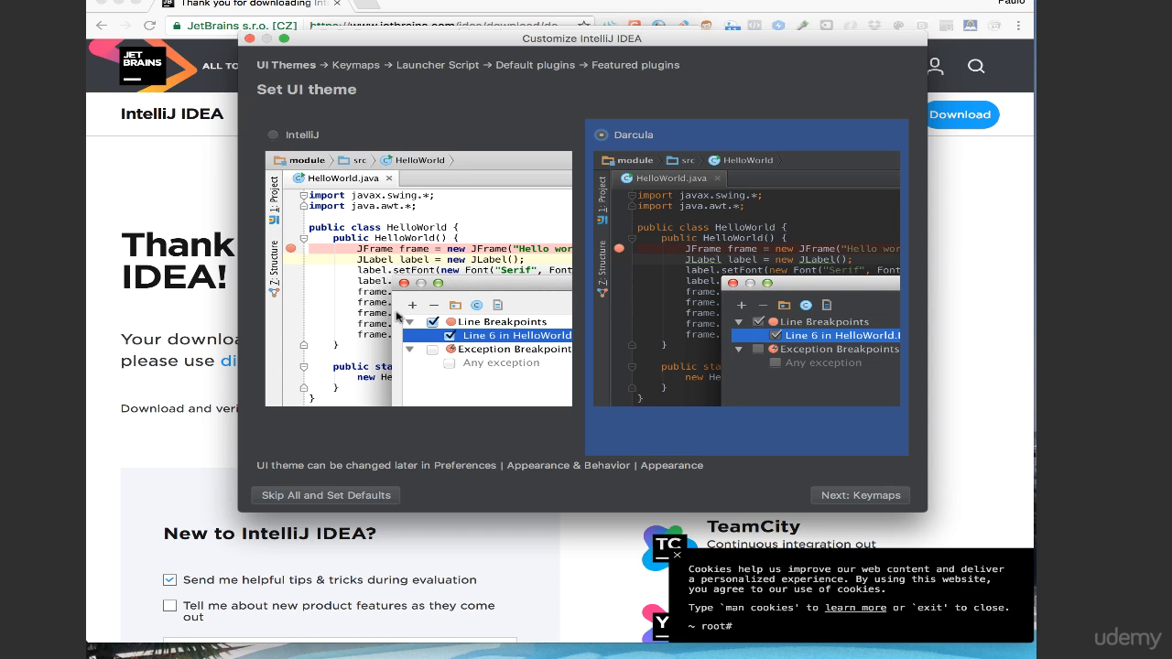
# - Preview the IntelliJ UI theme, set the theme to Darcula and continue to the keymap choice
pyautogui.click(287, 139)
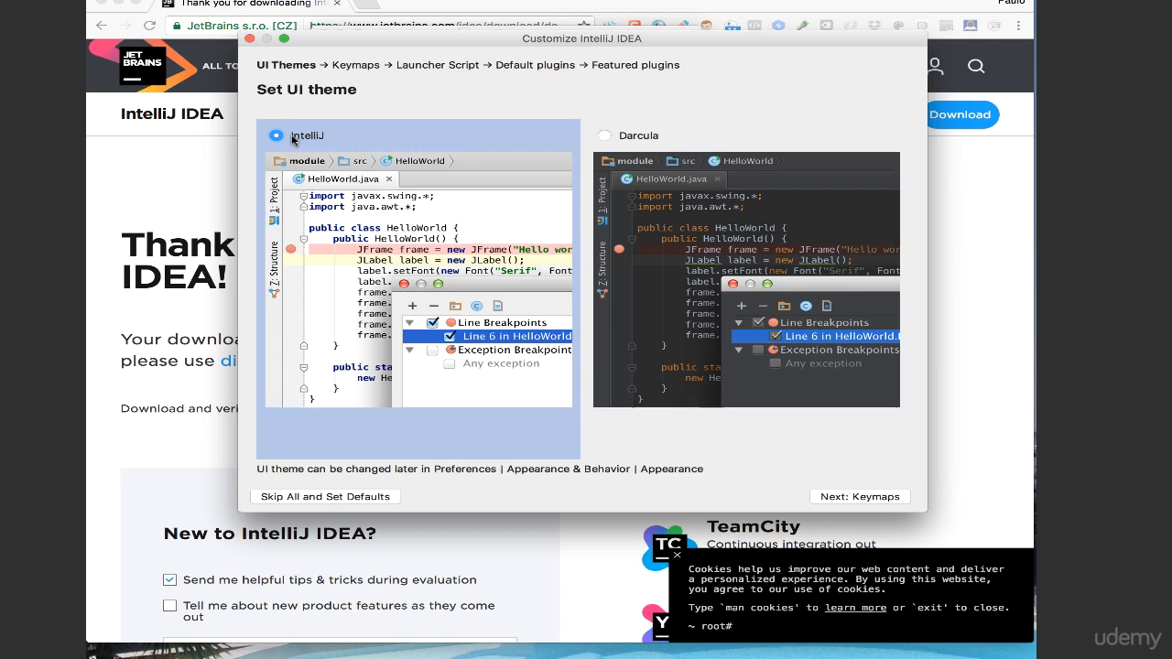
pyautogui.click(607, 135)
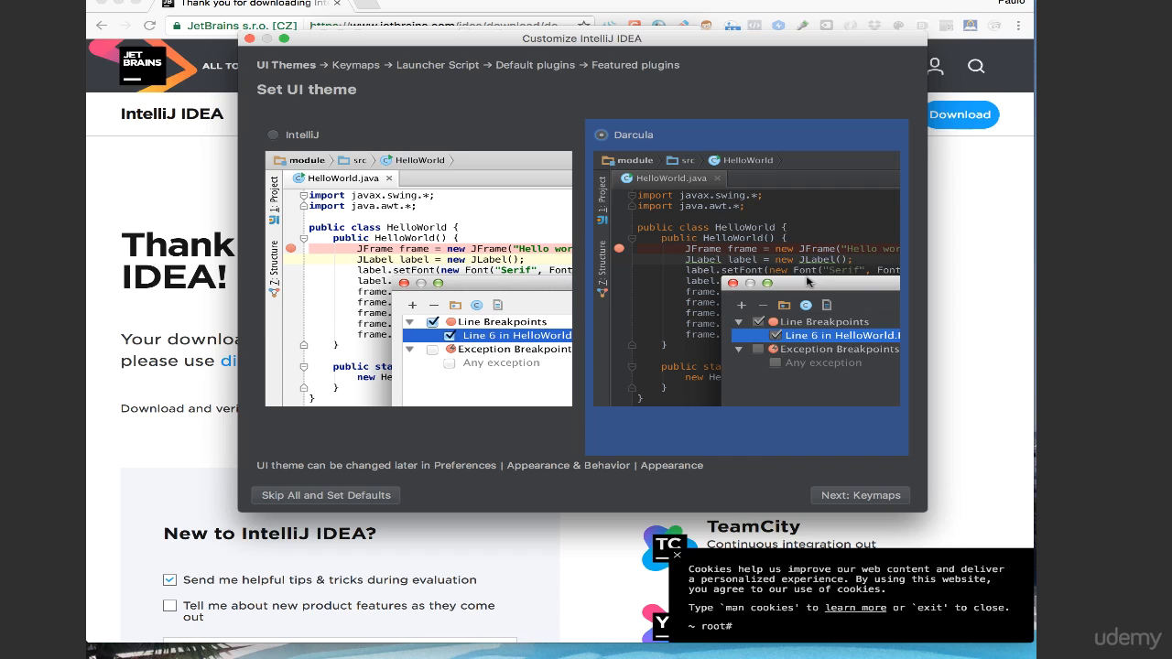
pyautogui.click(864, 498)
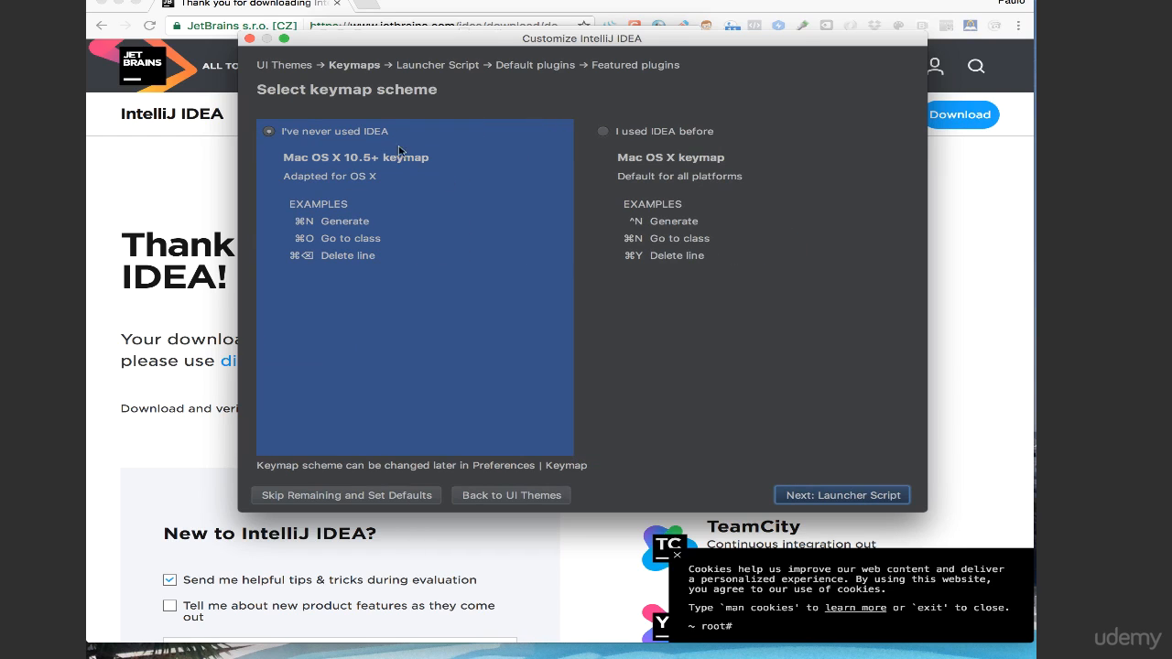
# - Finish the initial setup with the Mac OS X 10.5+ keymap, no launcher script, the default plugins and no featured plugins
pyautogui.press('Return')
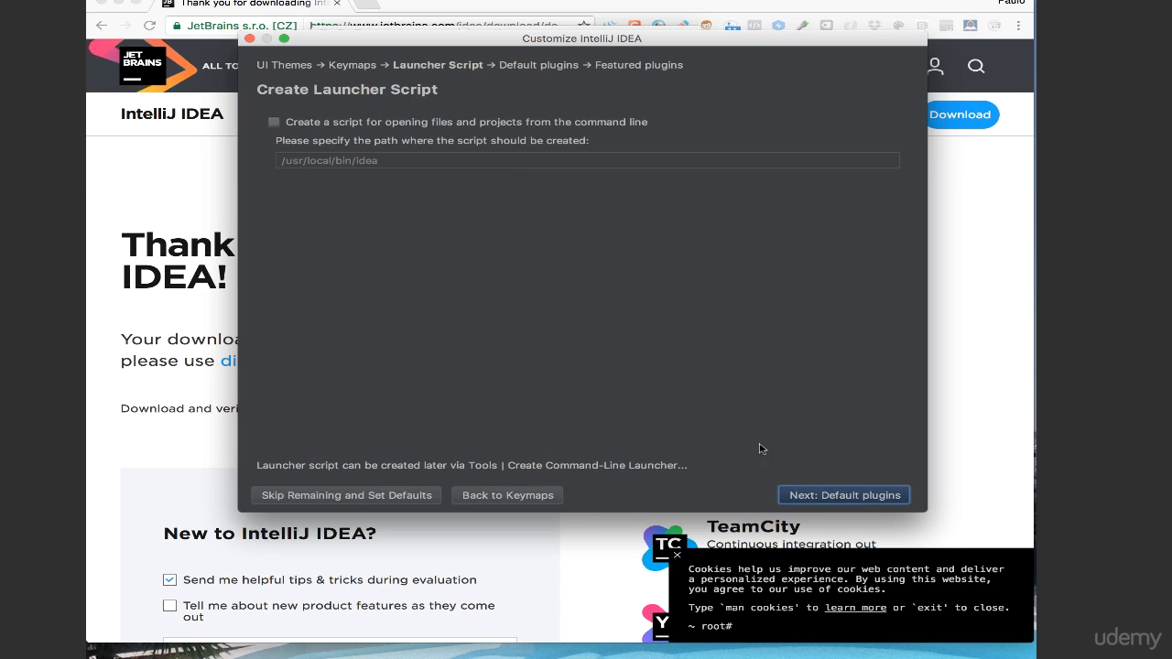
pyautogui.click(839, 495)
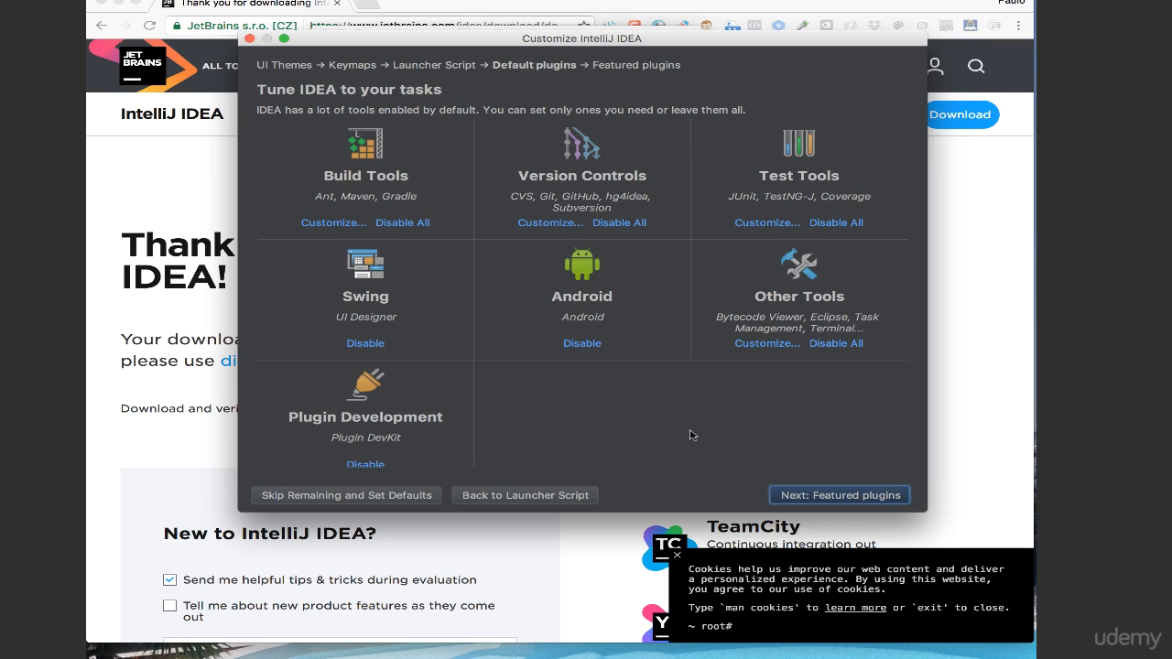
pyautogui.scroll(-1, 691, 434)
pyautogui.scroll(1, 691, 435)
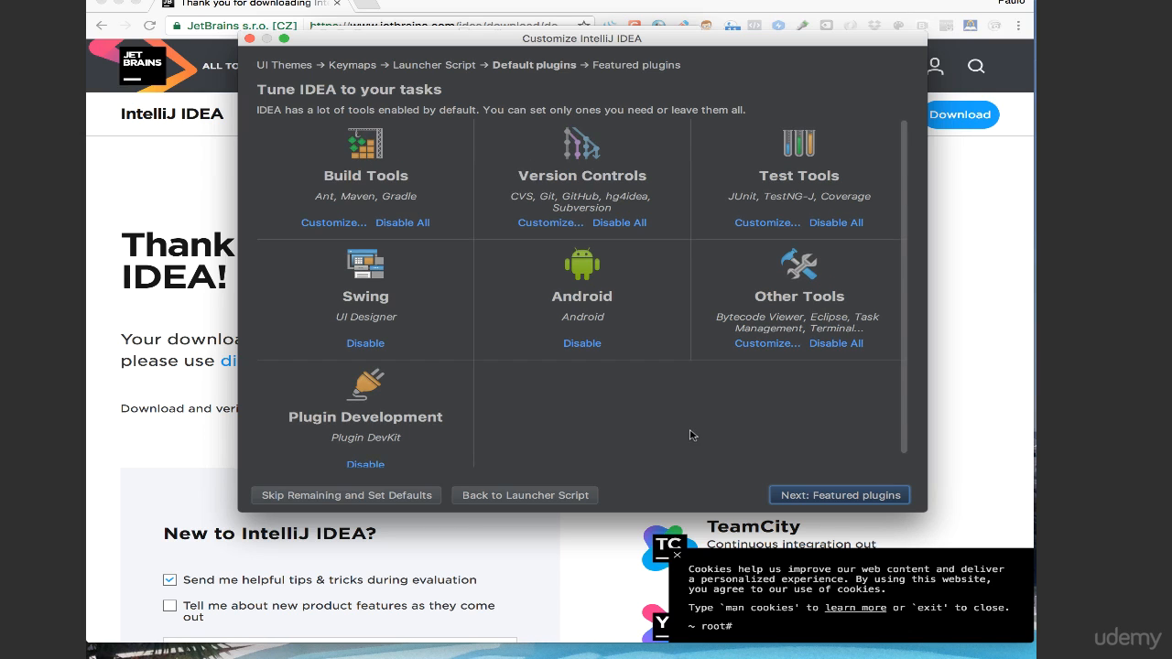
pyautogui.click(833, 494)
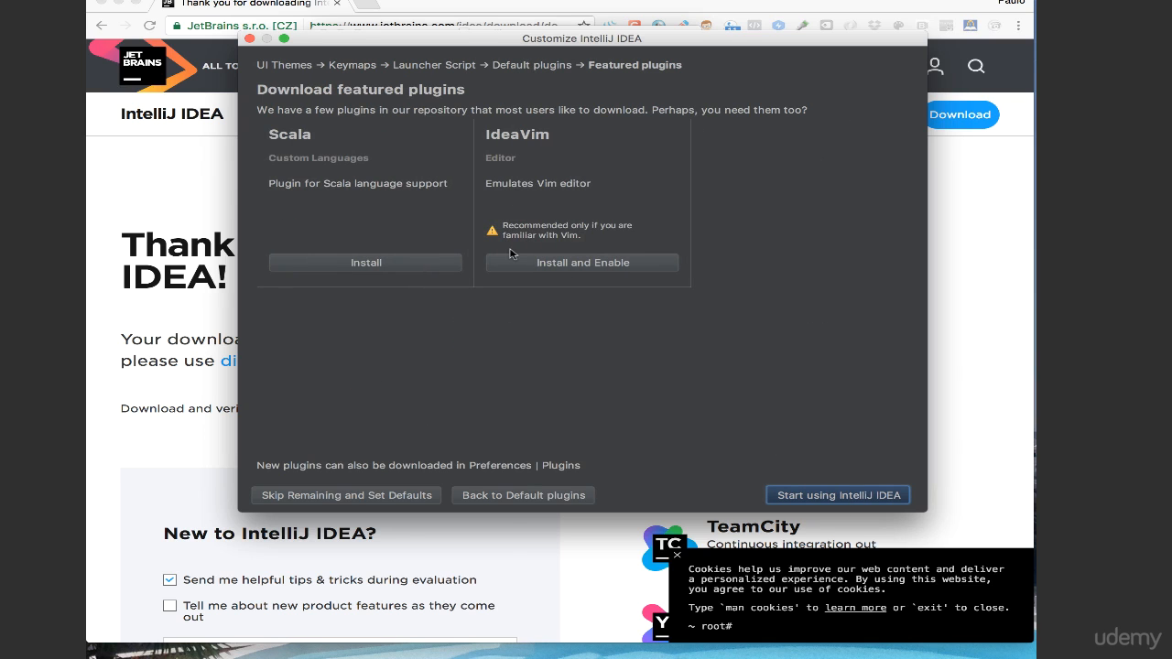
pyautogui.click(838, 495)
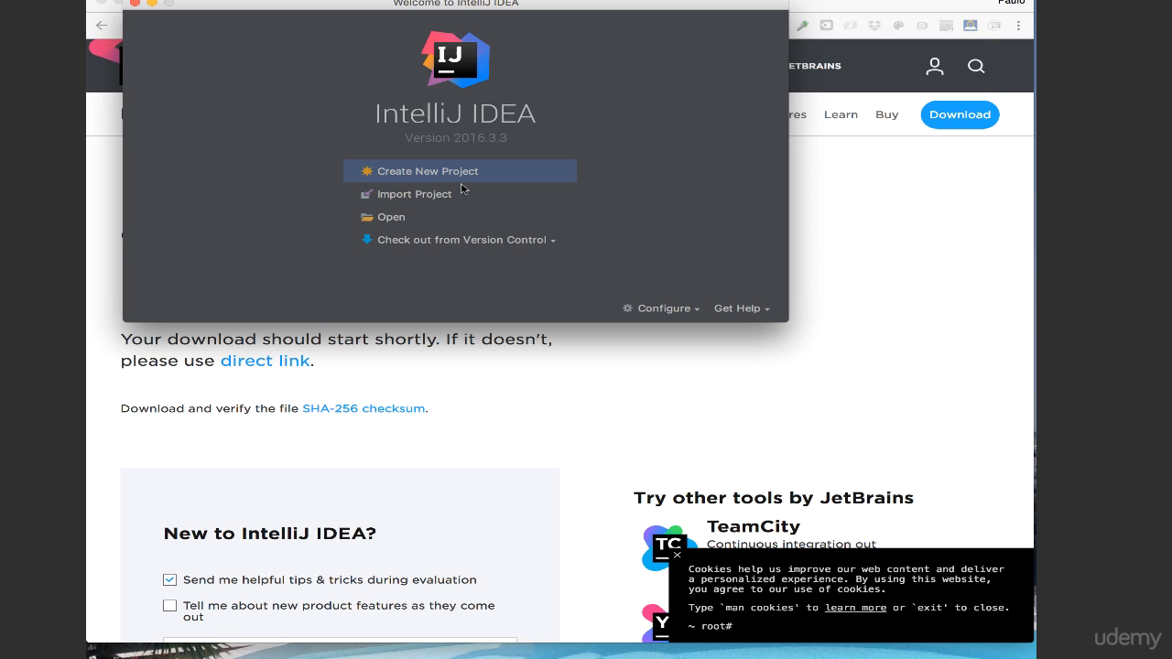
# - Start a new Java project with the 1.8 (1) SDK, based on the Command Line App template
pyautogui.click(415, 175)
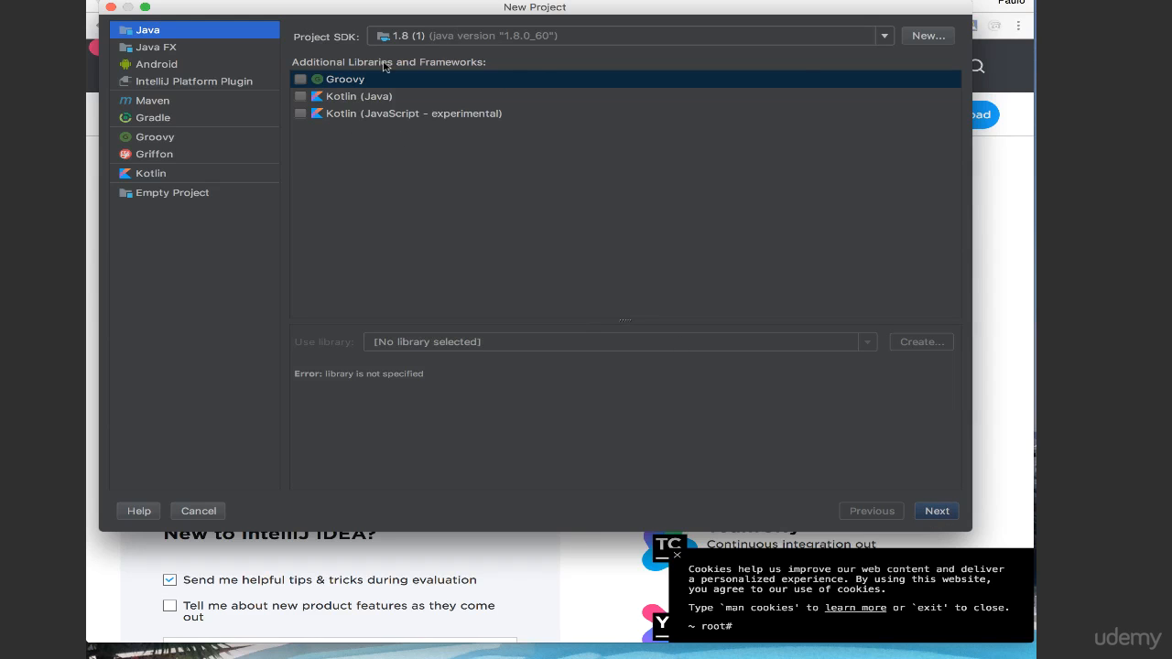
pyautogui.click(885, 37)
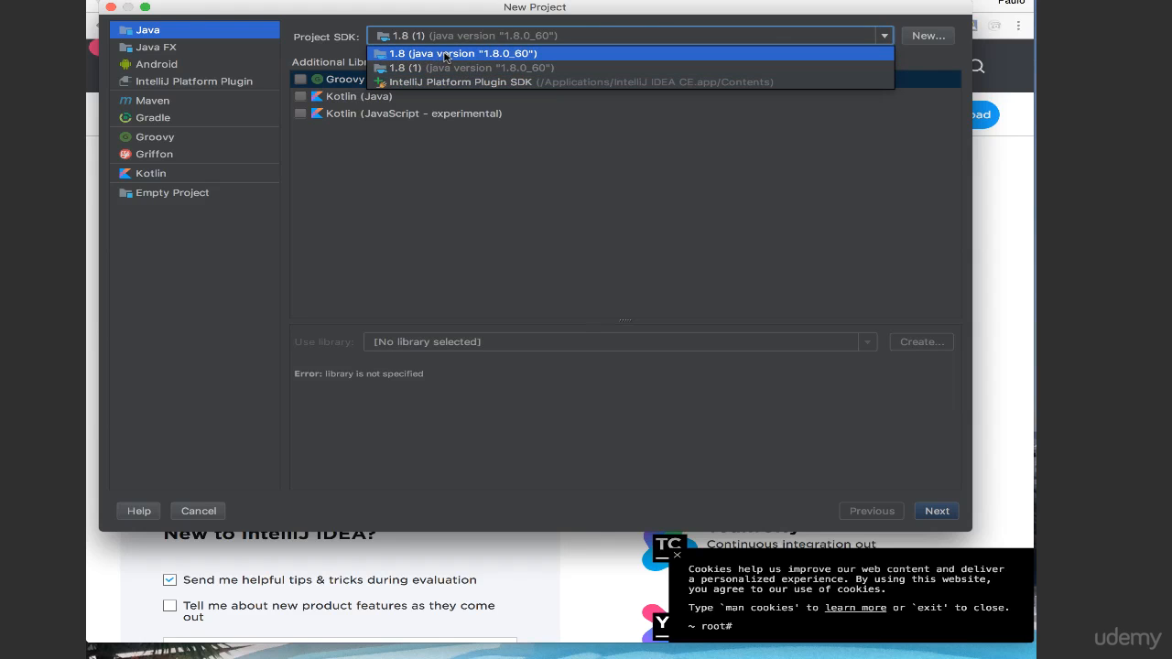
pyautogui.click(461, 68)
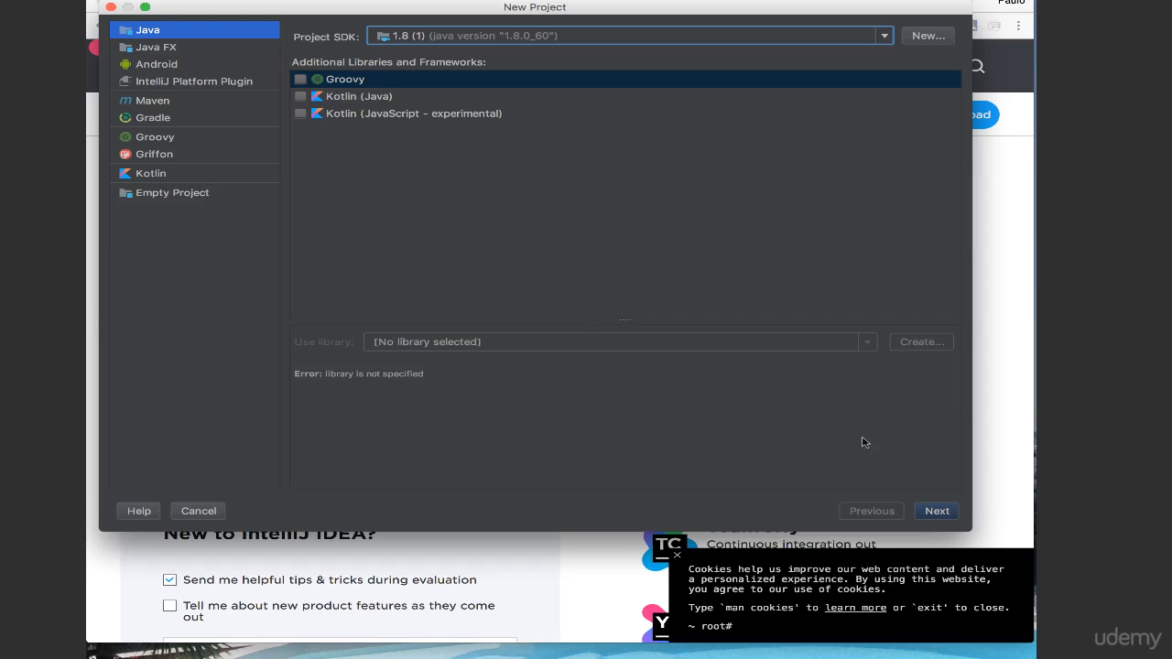
pyautogui.click(938, 514)
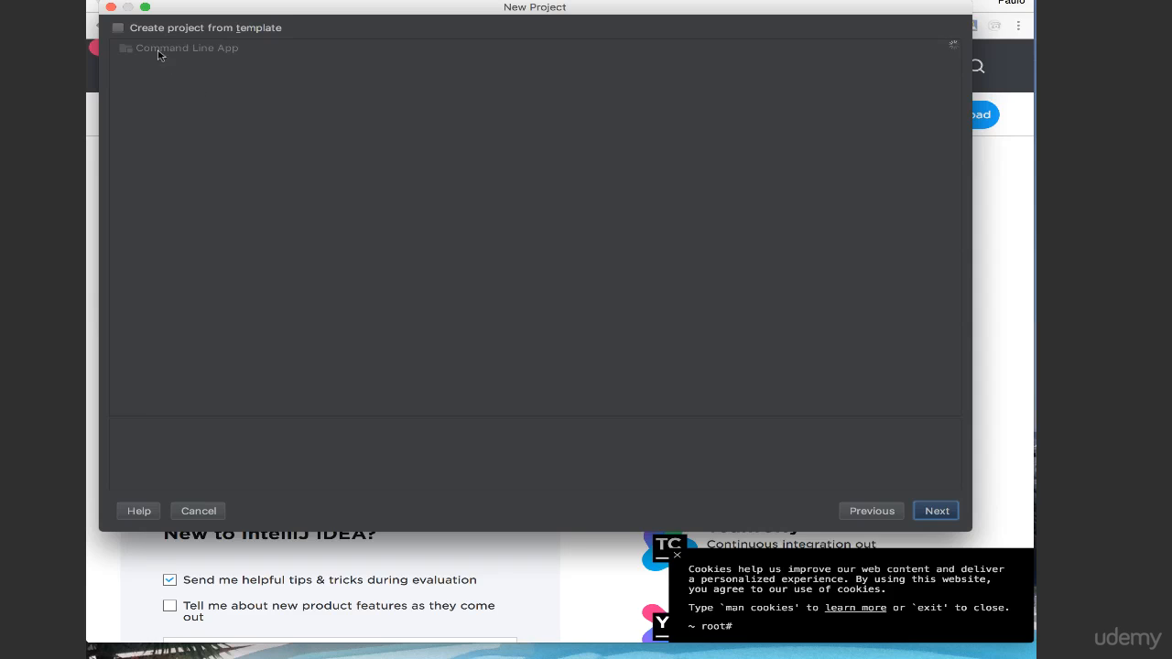
pyautogui.click(122, 29)
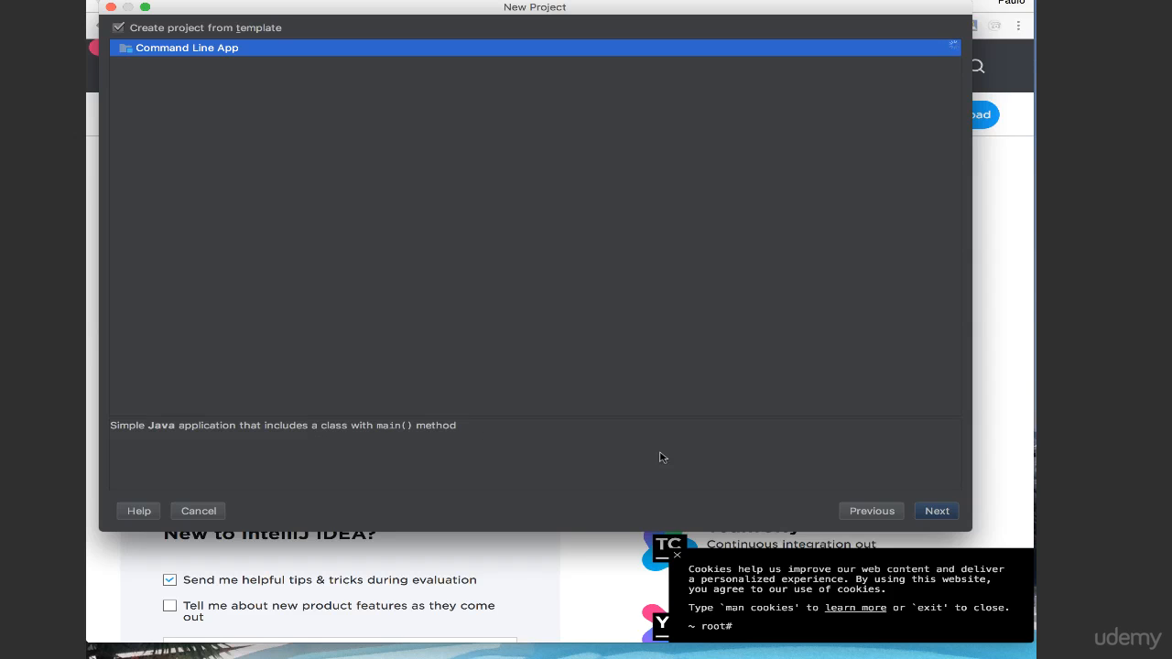
pyautogui.click(933, 510)
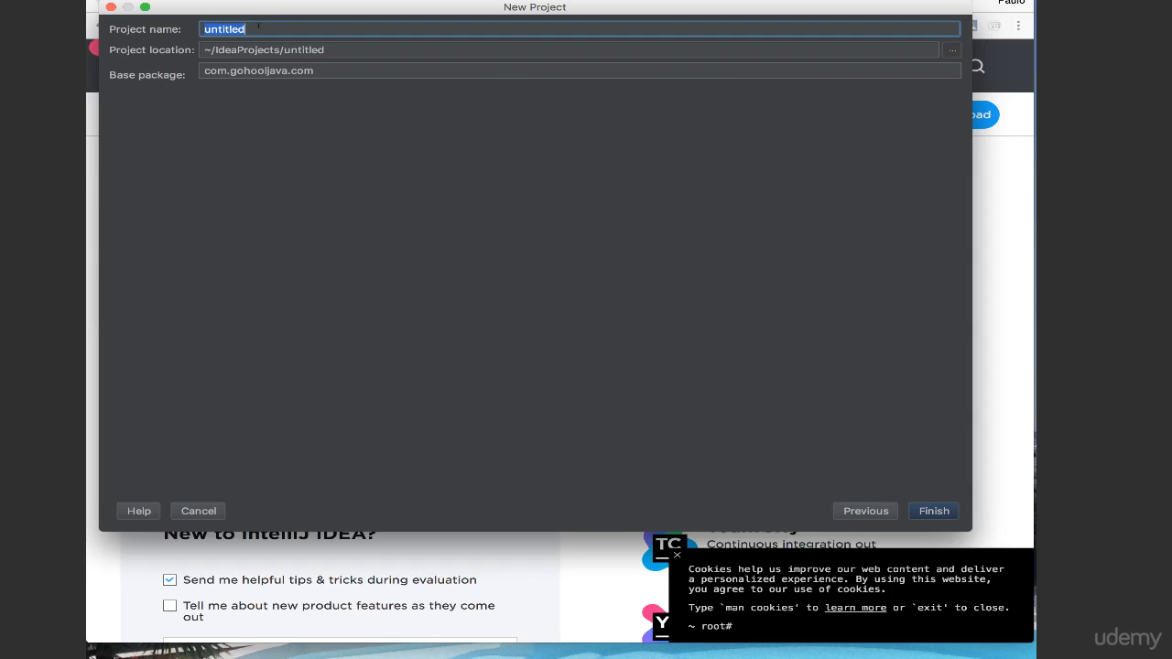
# - Name the project HelloworldApp, keep the default location and the base package com.gohooljava.com, and create it
pyautogui.write('Helloworld')
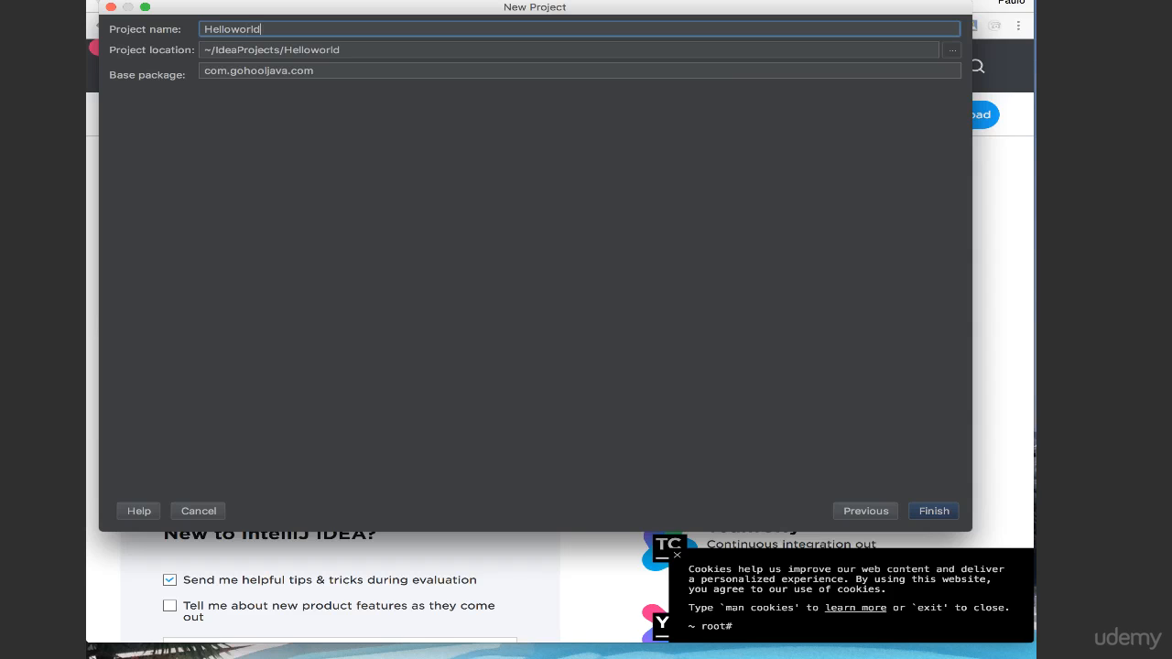
pyautogui.write('App')
pyautogui.click(230, 50)
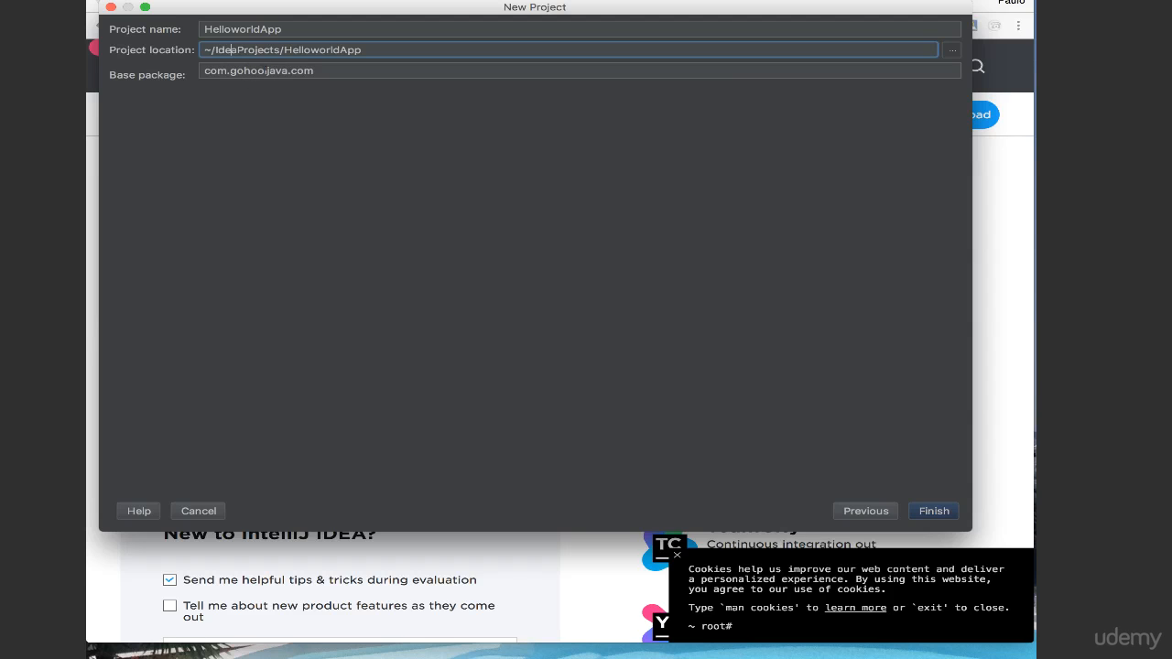
pyautogui.tripleClick(240, 71)
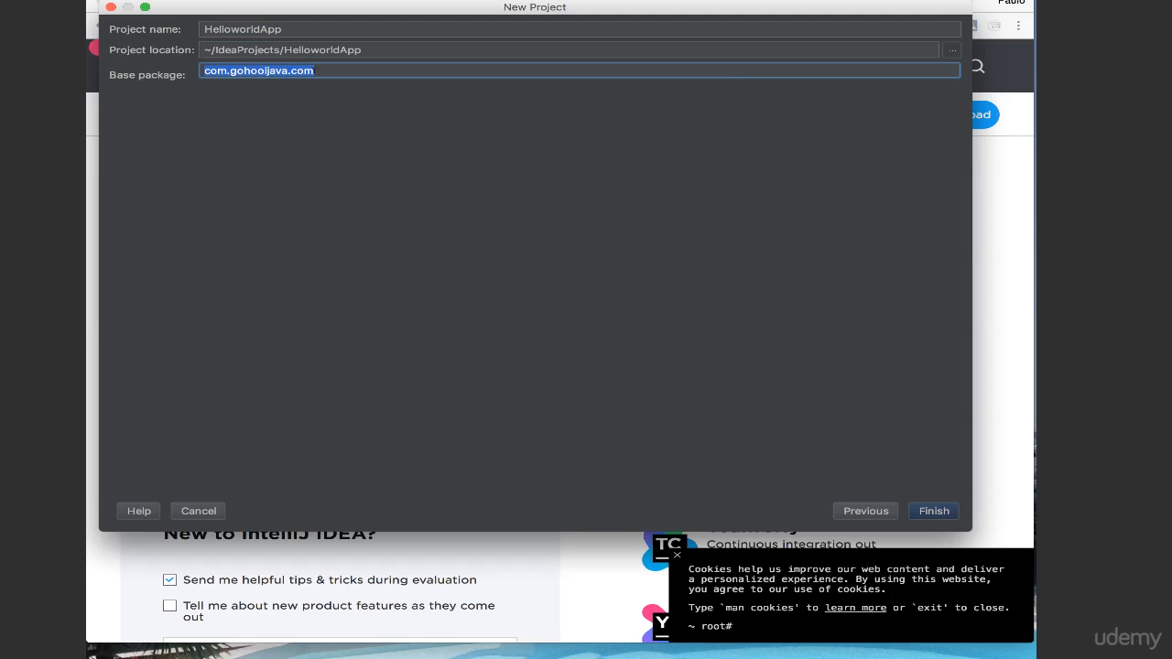
pyautogui.click(243, 72)
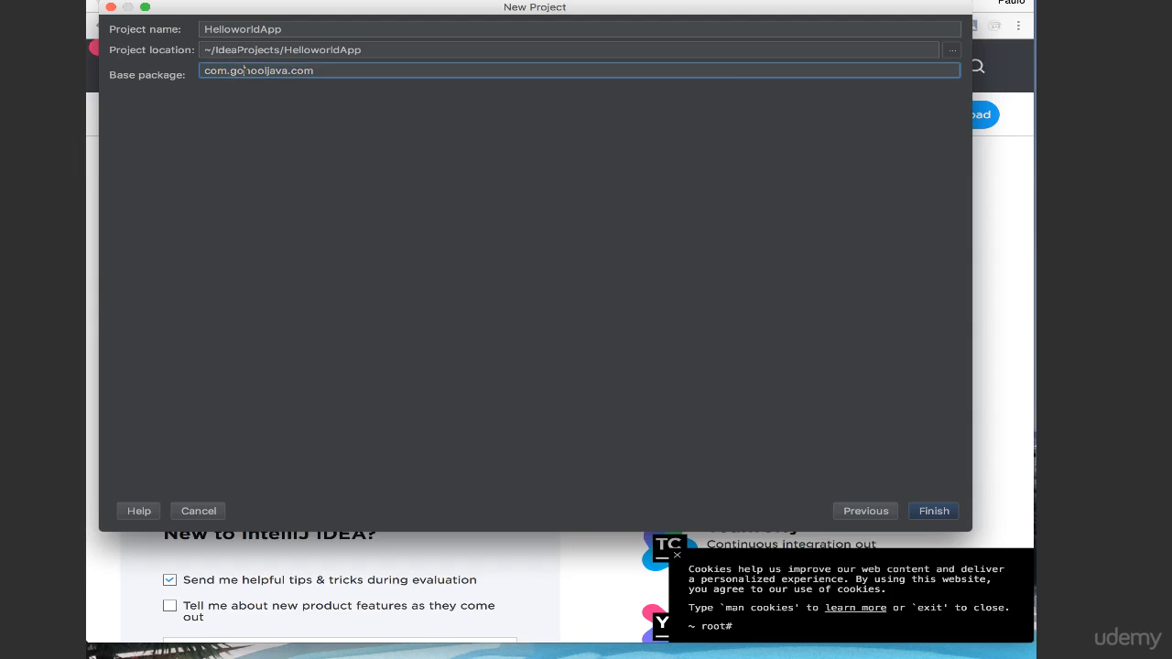
pyautogui.tripleClick(244, 72)
pyautogui.click(249, 72)
pyautogui.click(935, 511)
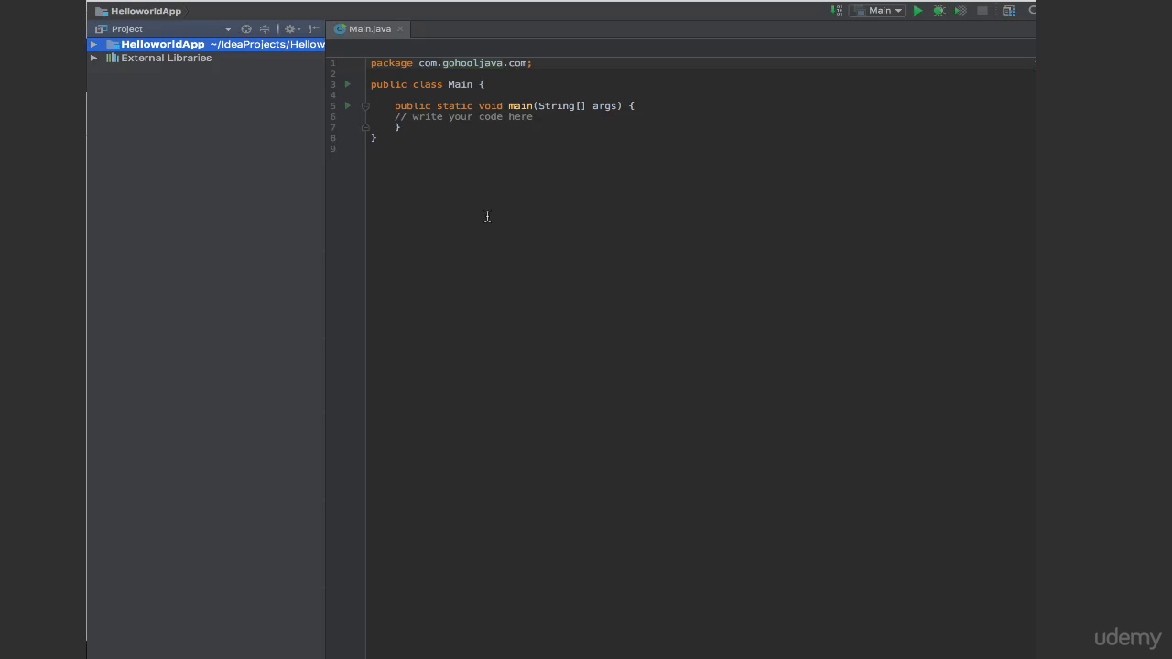
# - Delete the "// write your code here" placeholder comment from the main method of Main.java
pyautogui.doubleClick(460, 84)
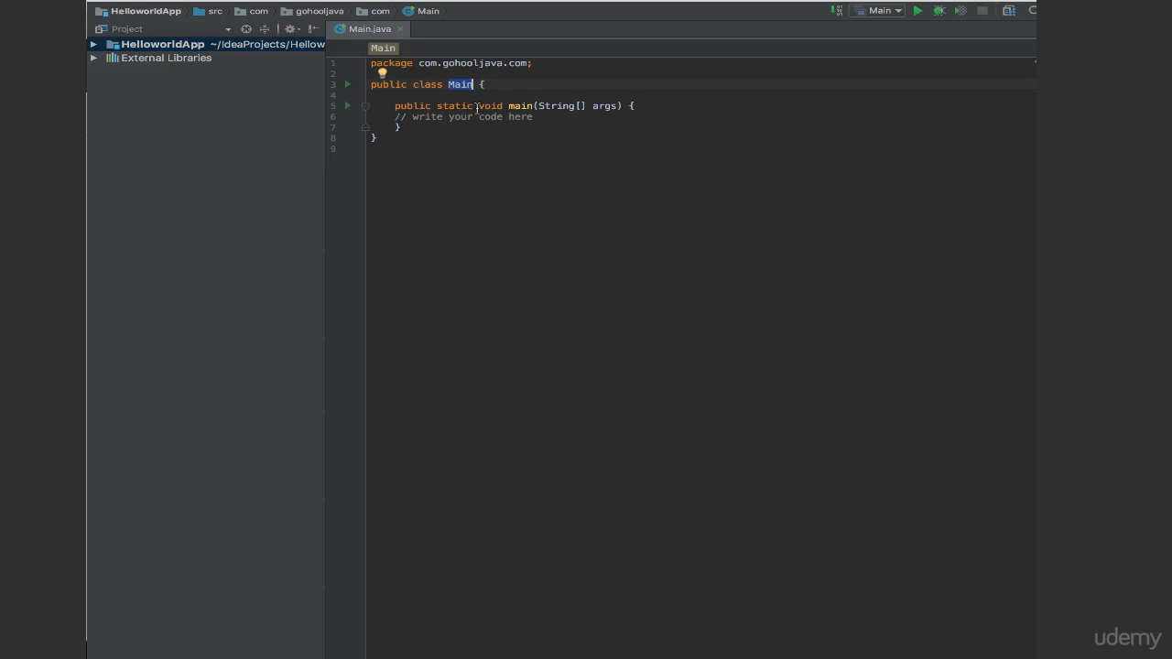
pyautogui.doubleClick(517, 106)
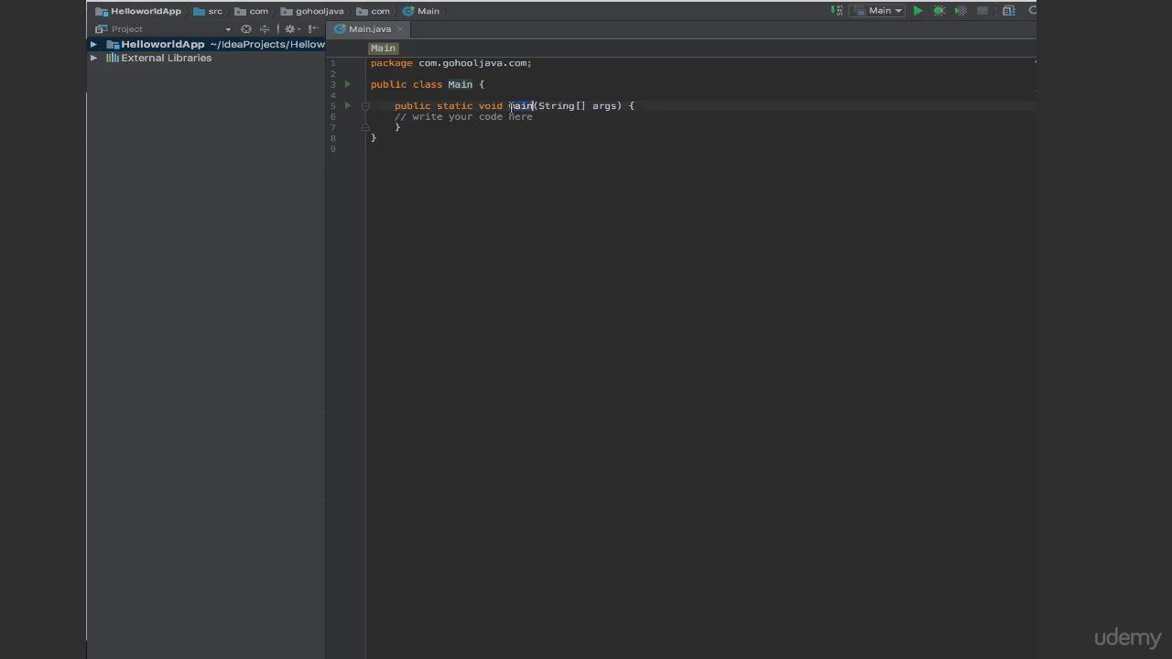
pyautogui.click(393, 117)
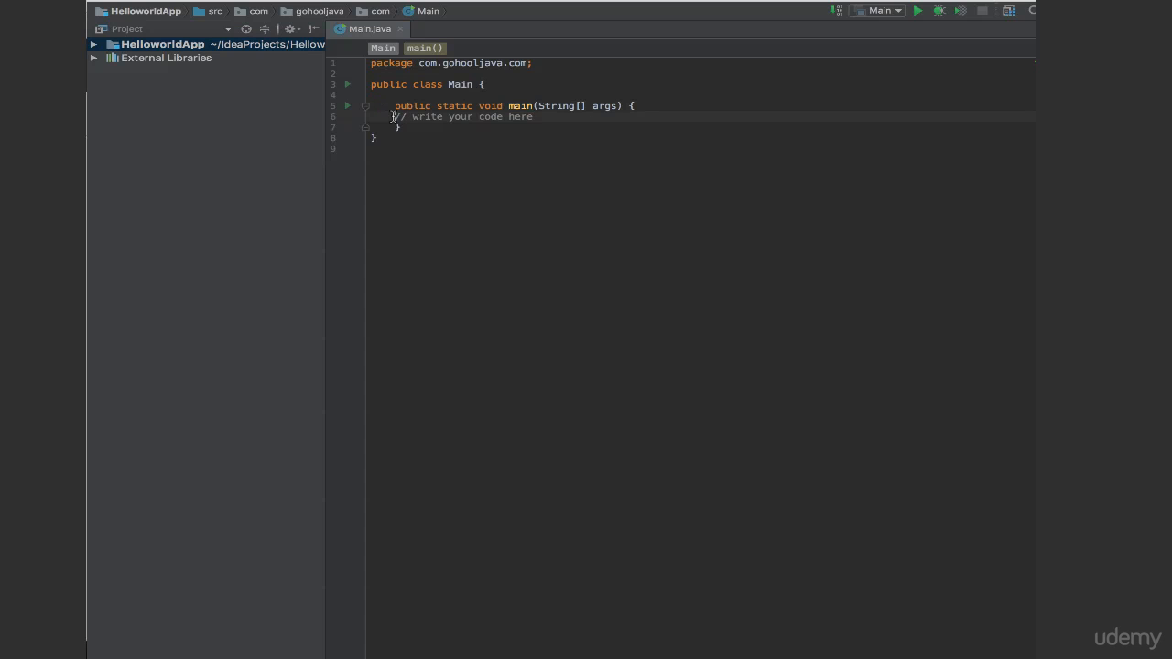
pyautogui.hotkey('shift', 'End')
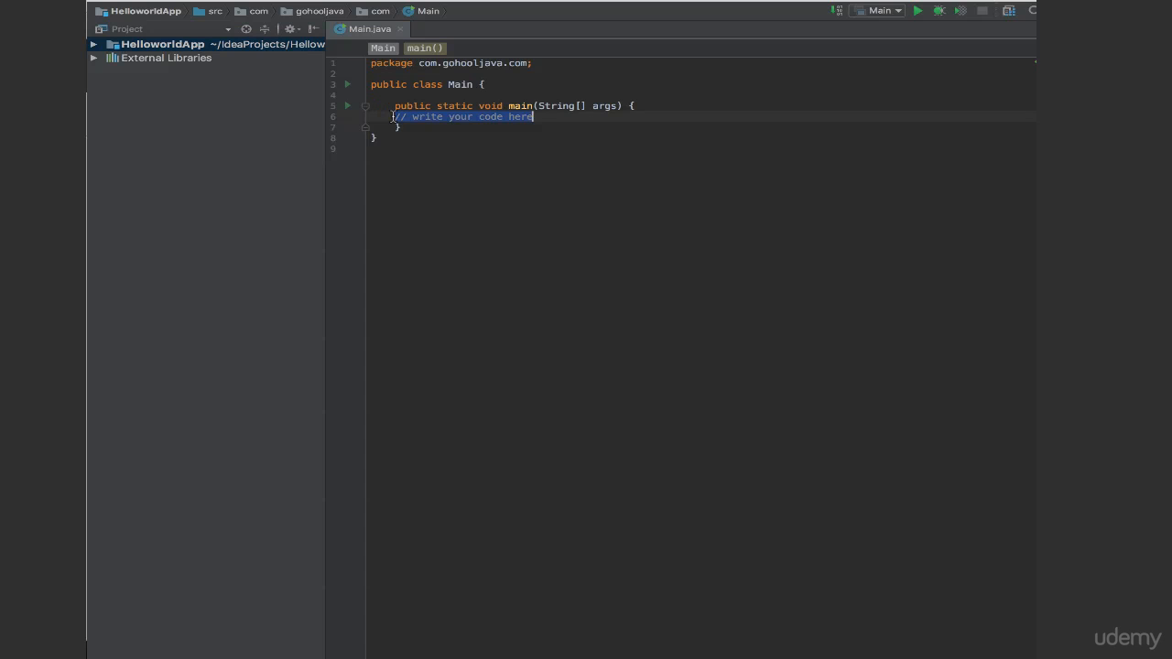
pyautogui.press('BackSpace')
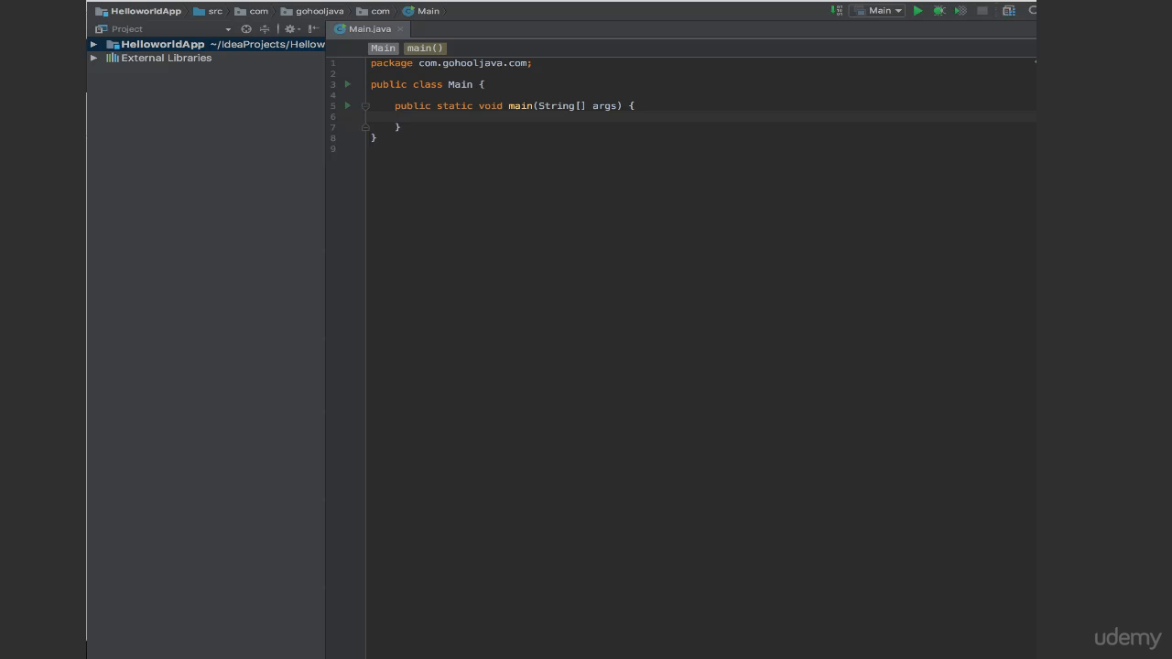
# - Add System.out.println("Hello World - Java!!"); to the body of the main method and run Main
pyautogui.write('S')
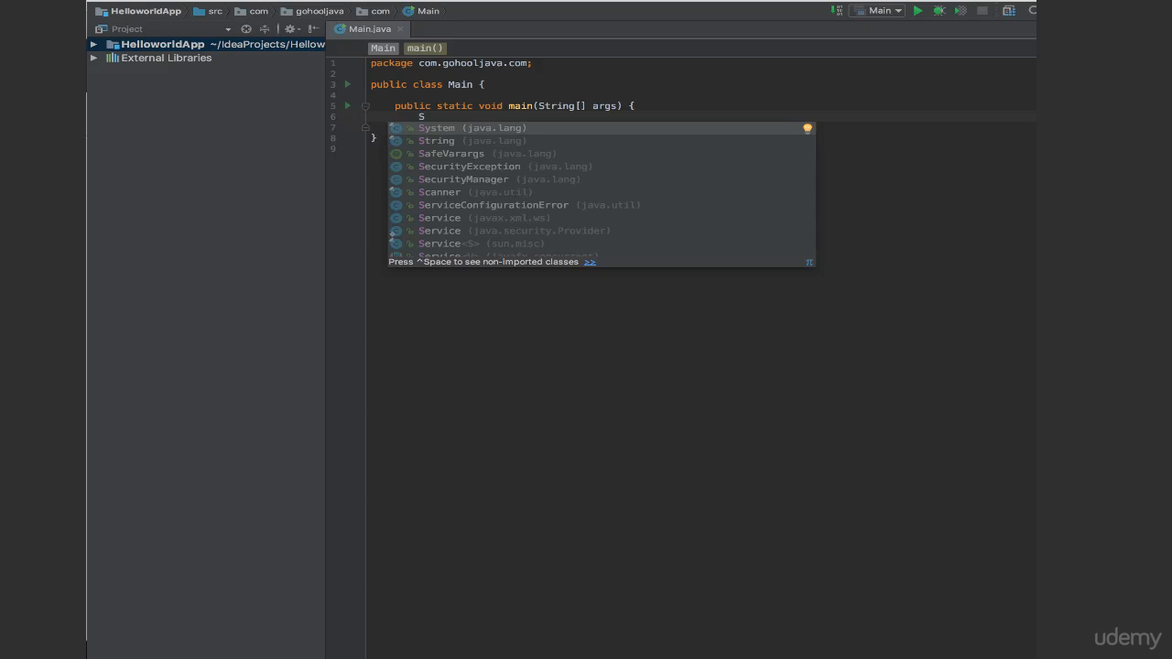
pyautogui.press('Return')
pyautogui.write('.')
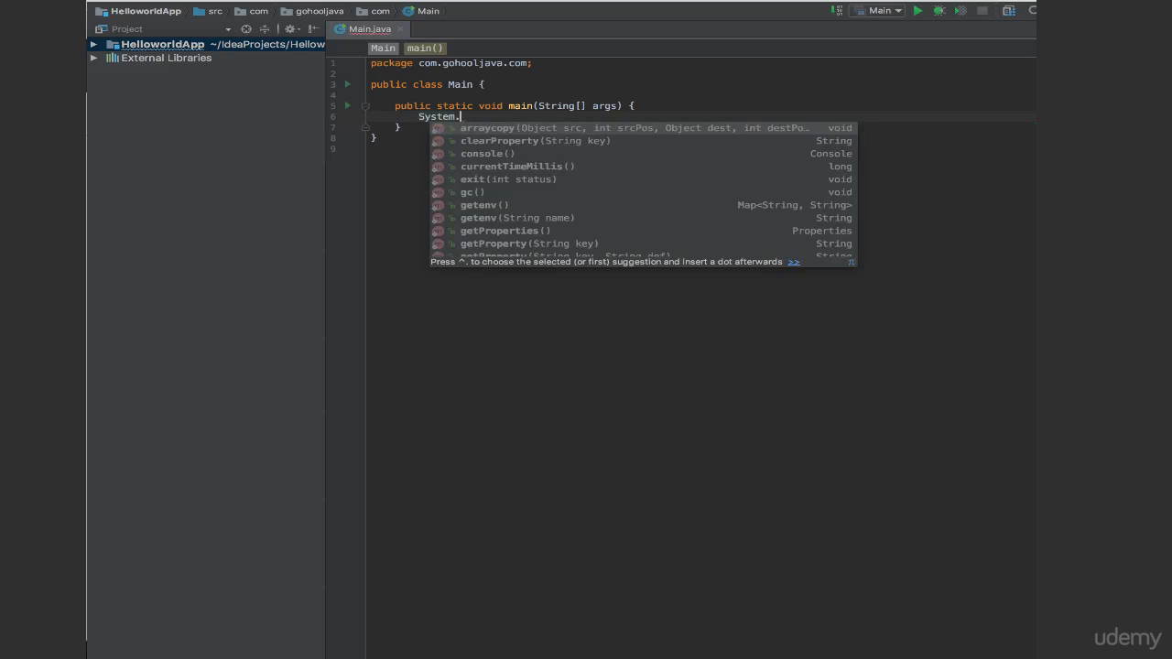
pyautogui.write('out.println')
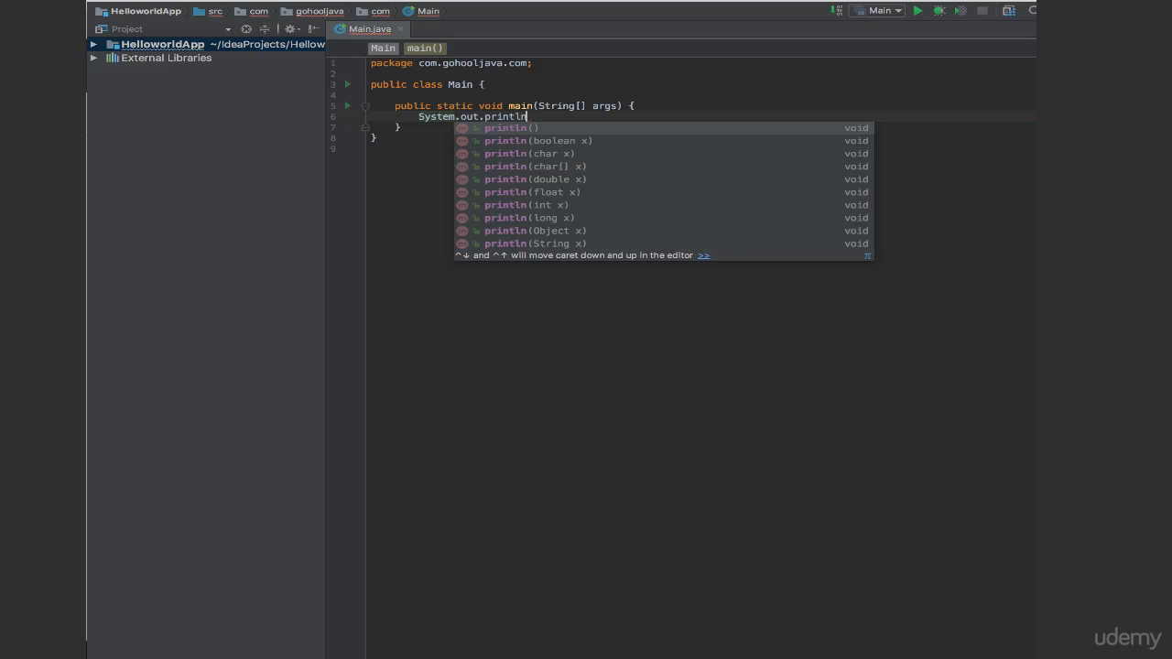
pyautogui.press('Return')
pyautogui.write(';')
pyautogui.click(533, 117)
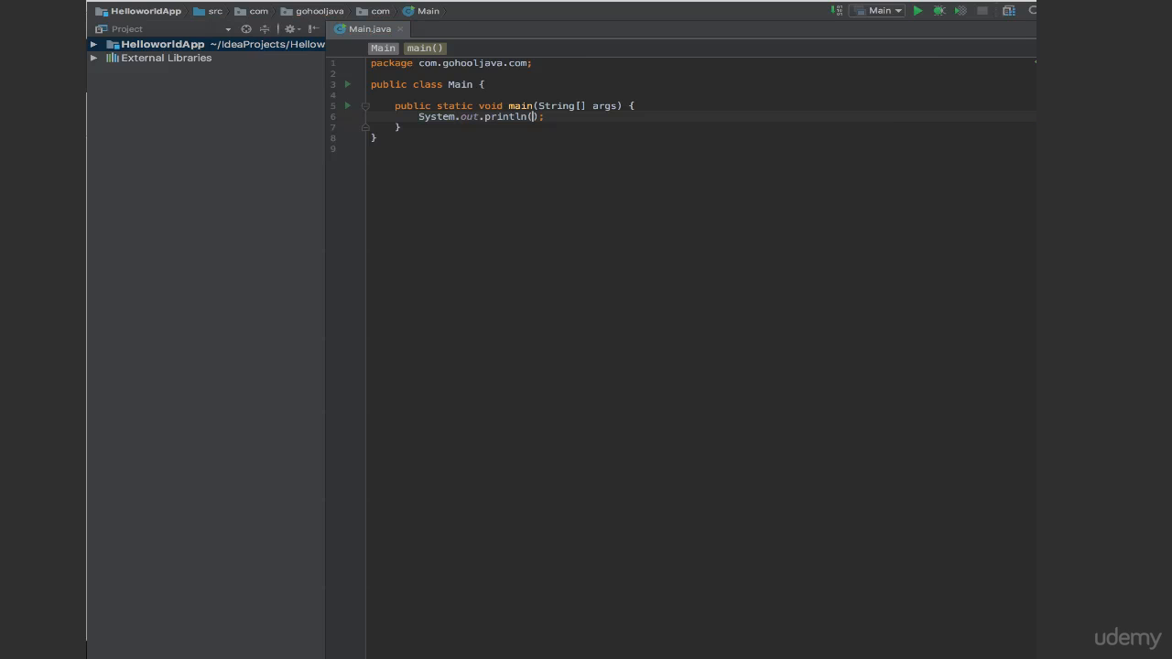
pyautogui.write('"Hello World - Java!!')
pyautogui.click(919, 11)
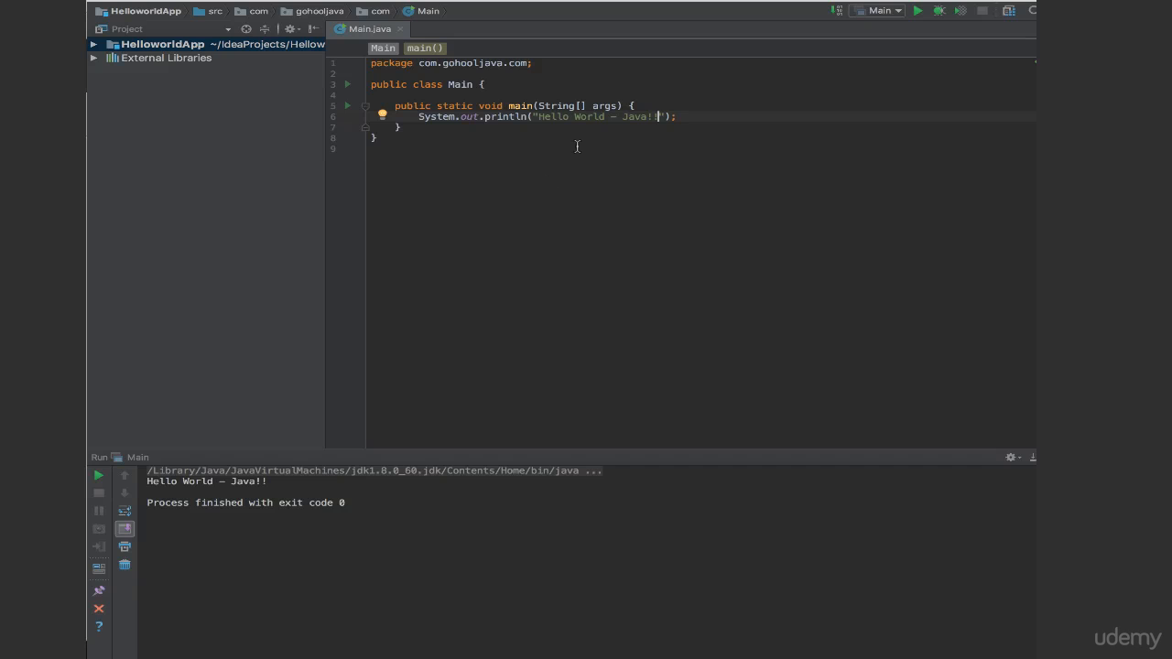
pyautogui.click(684, 117)
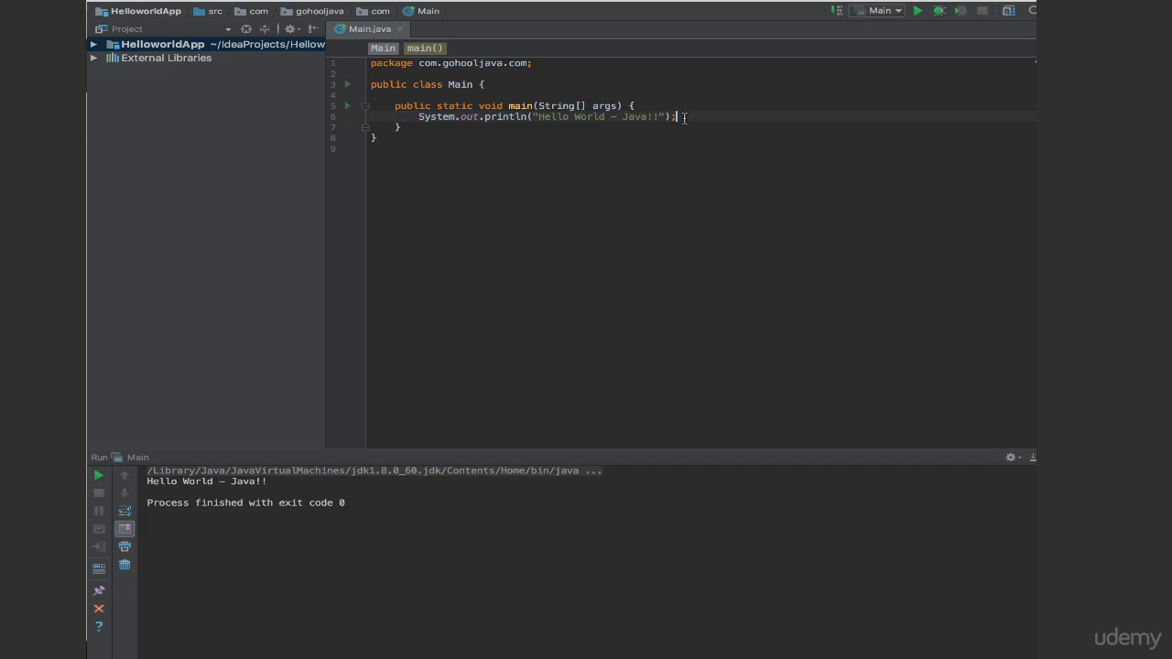